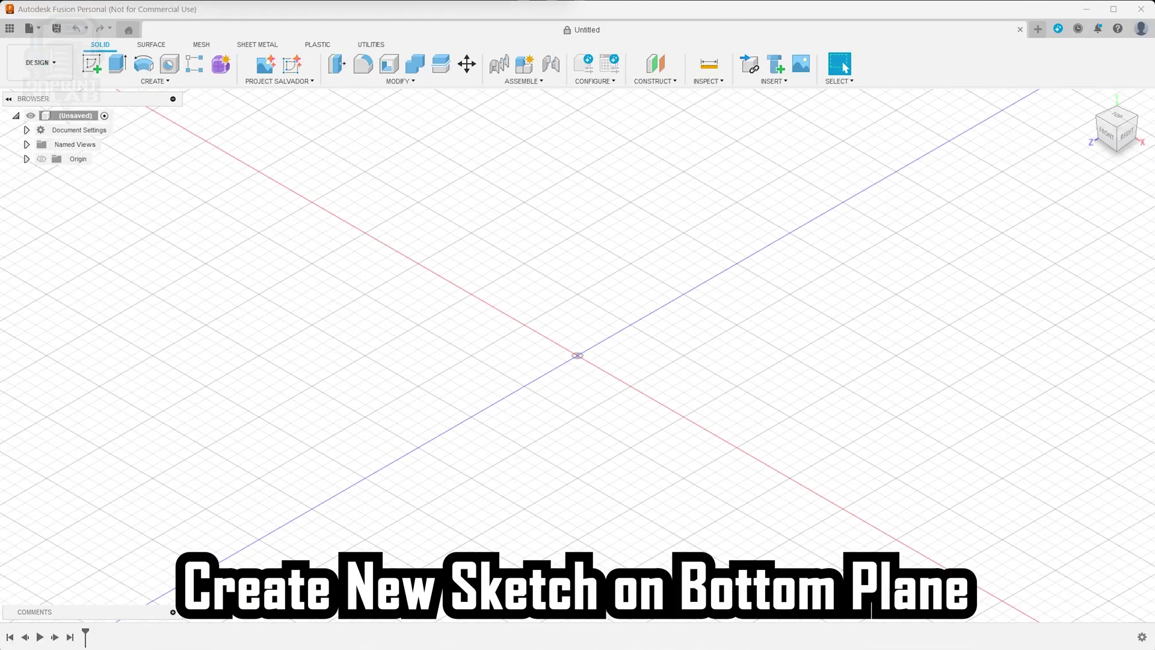
# Step: Start a new sketch on the XY ground plane, viewed from the top
pyautogui.click(1118, 119)
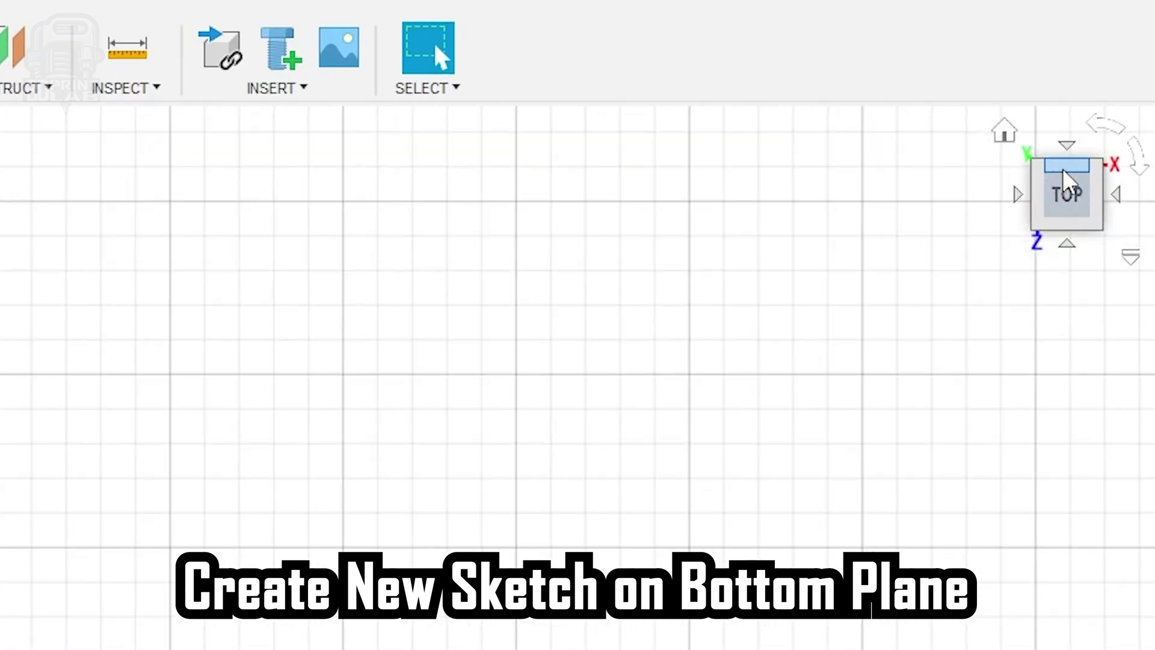
pyautogui.click(95, 69)
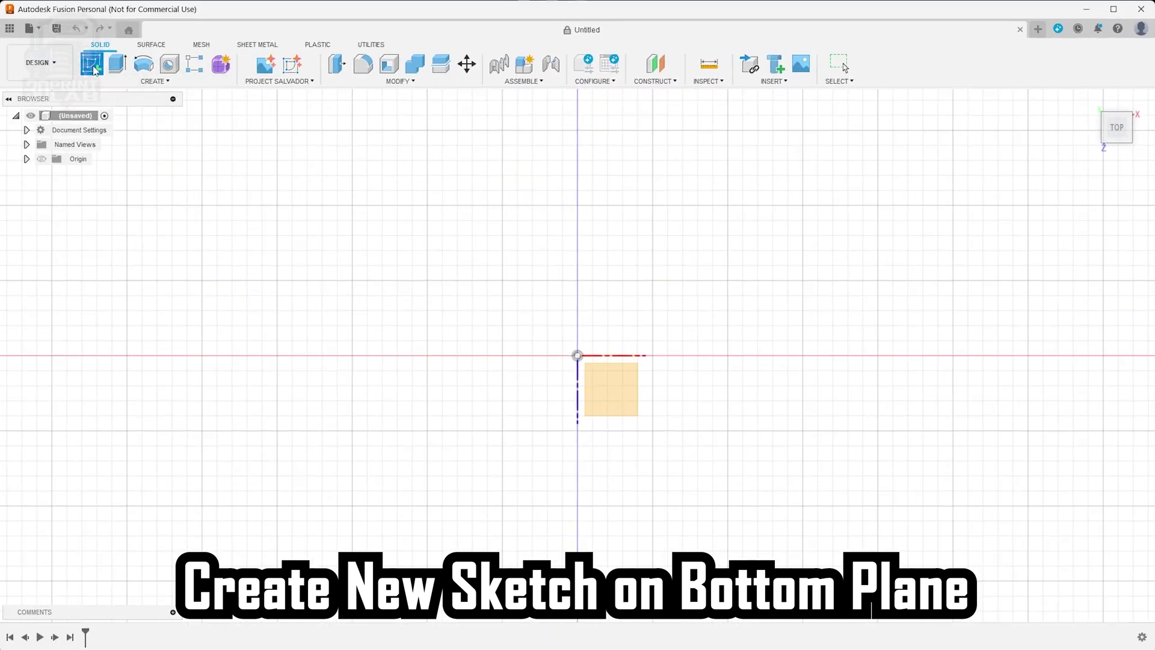
pyautogui.click(612, 389)
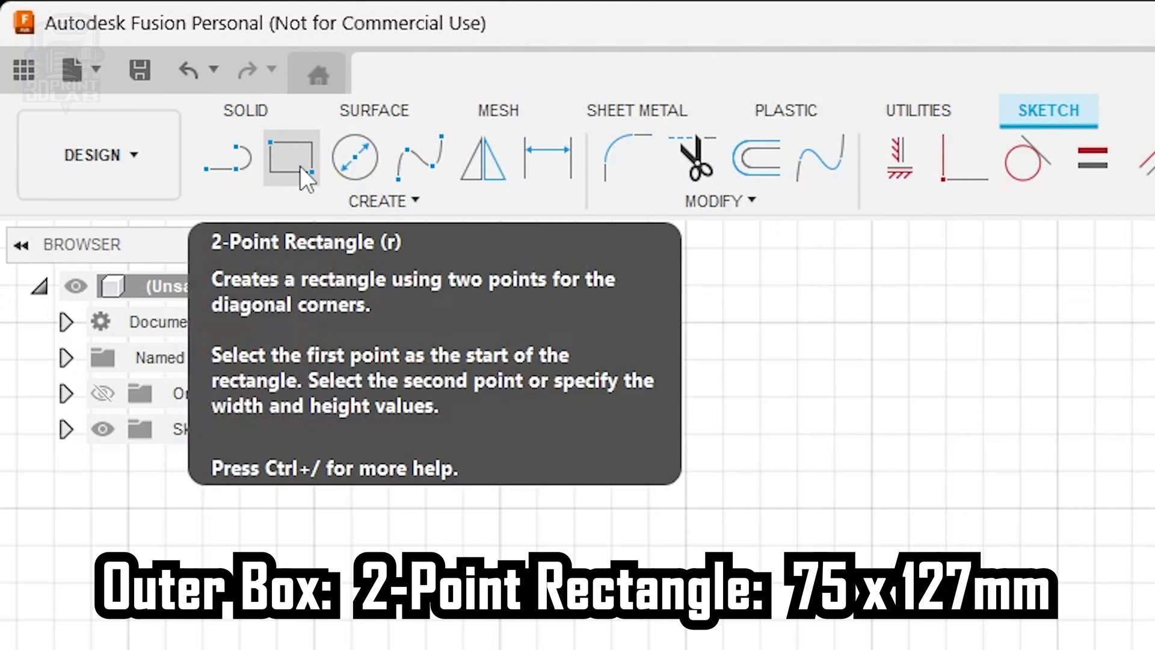
# Step: Draw a 127 × 75 mm rectangle from the origin as the sign outline
pyautogui.click(101, 59)
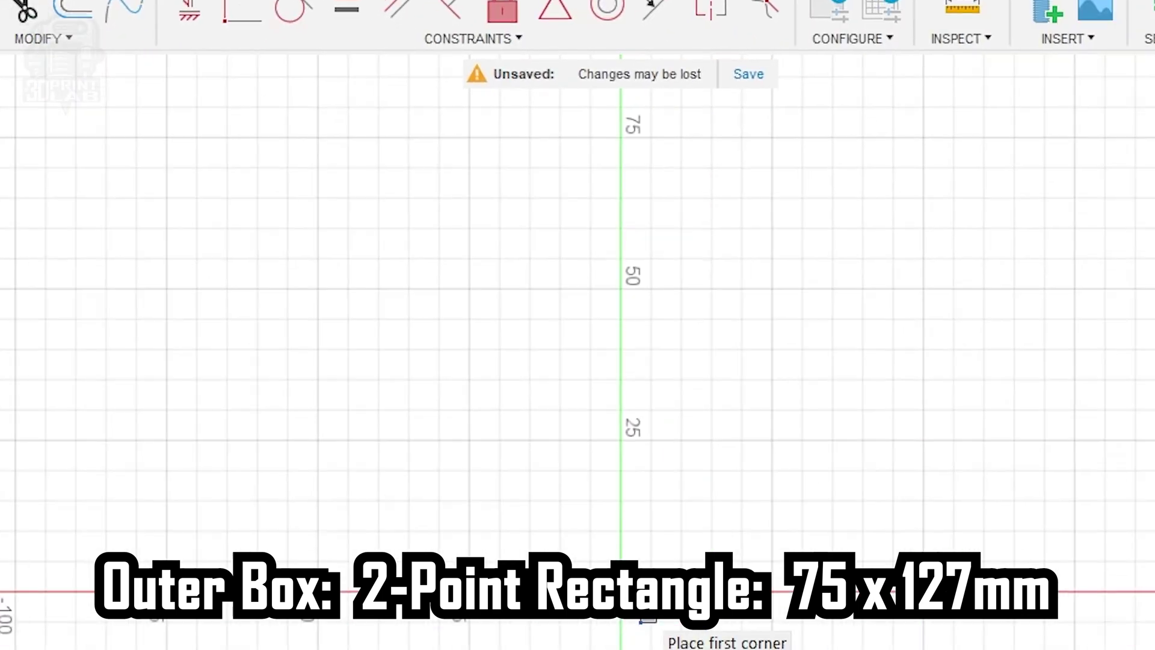
pyautogui.click(154, 425)
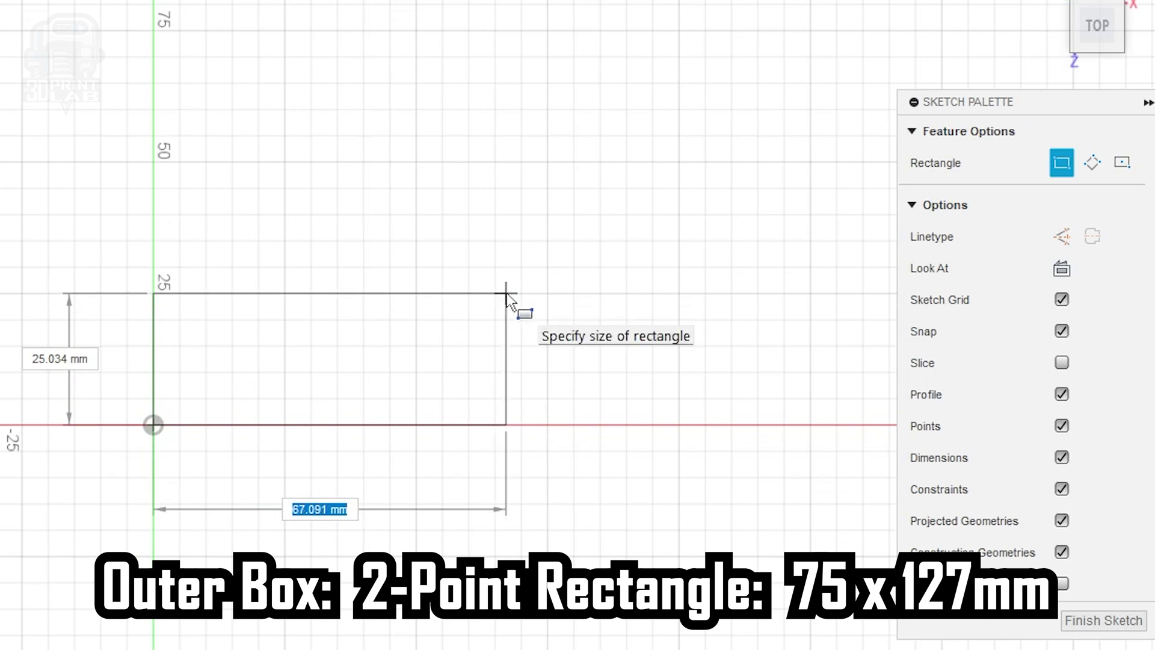
pyautogui.write('127')
pyautogui.press('Tab')
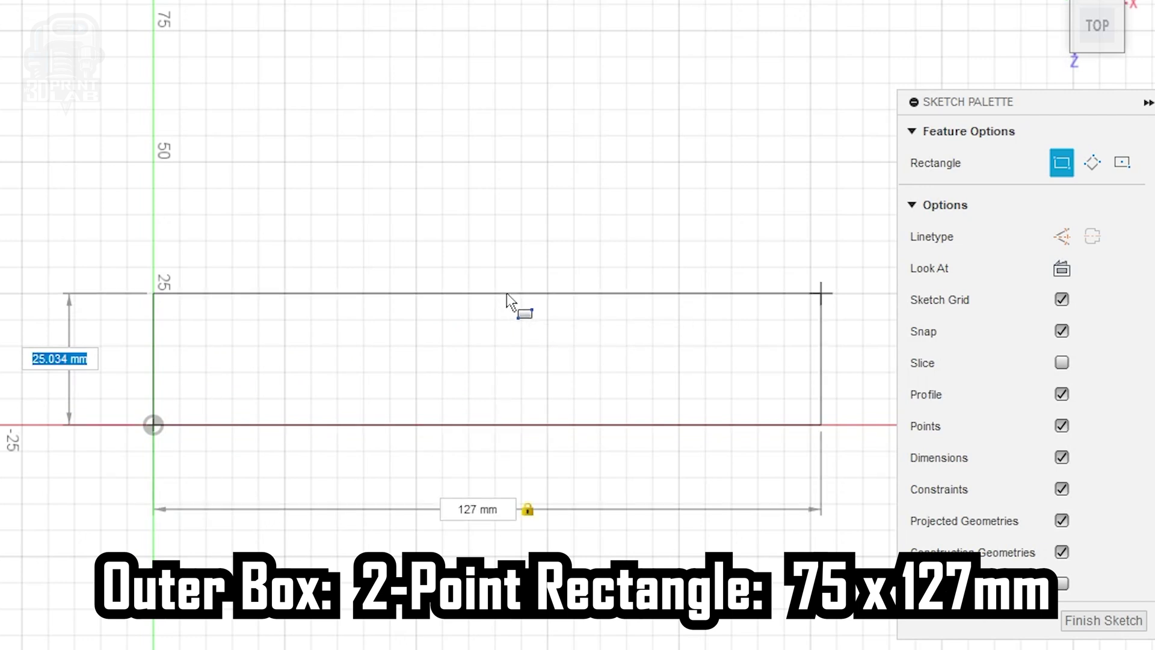
pyautogui.write('75')
pyautogui.press('Tab')
pyautogui.press('Return')
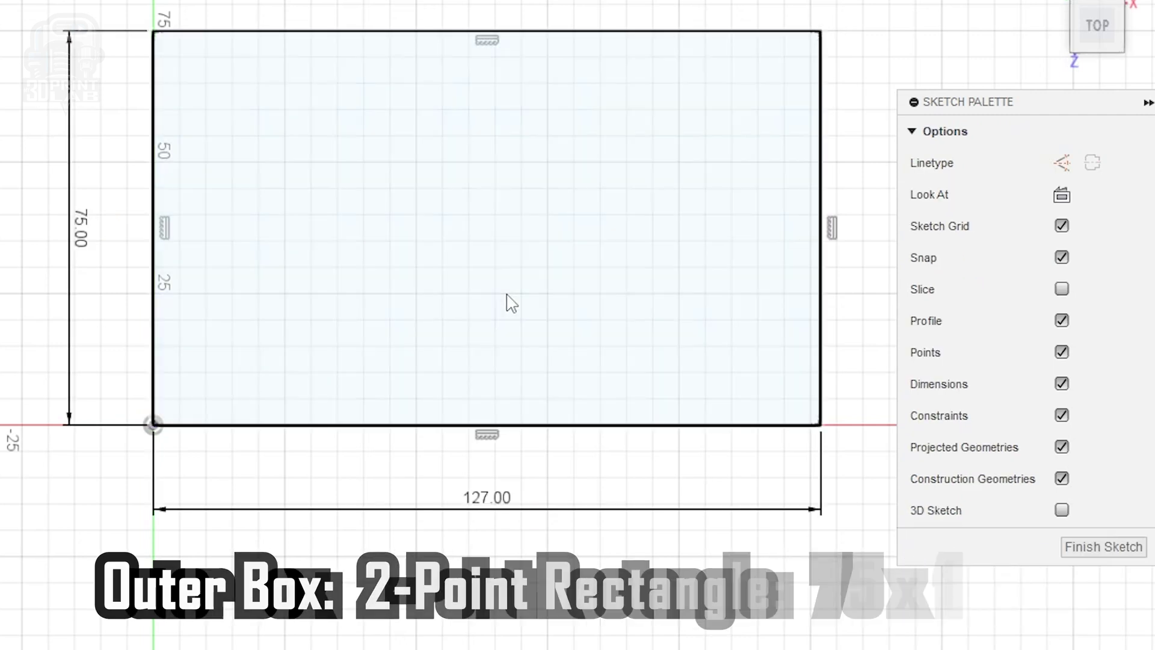
pyautogui.press('r')
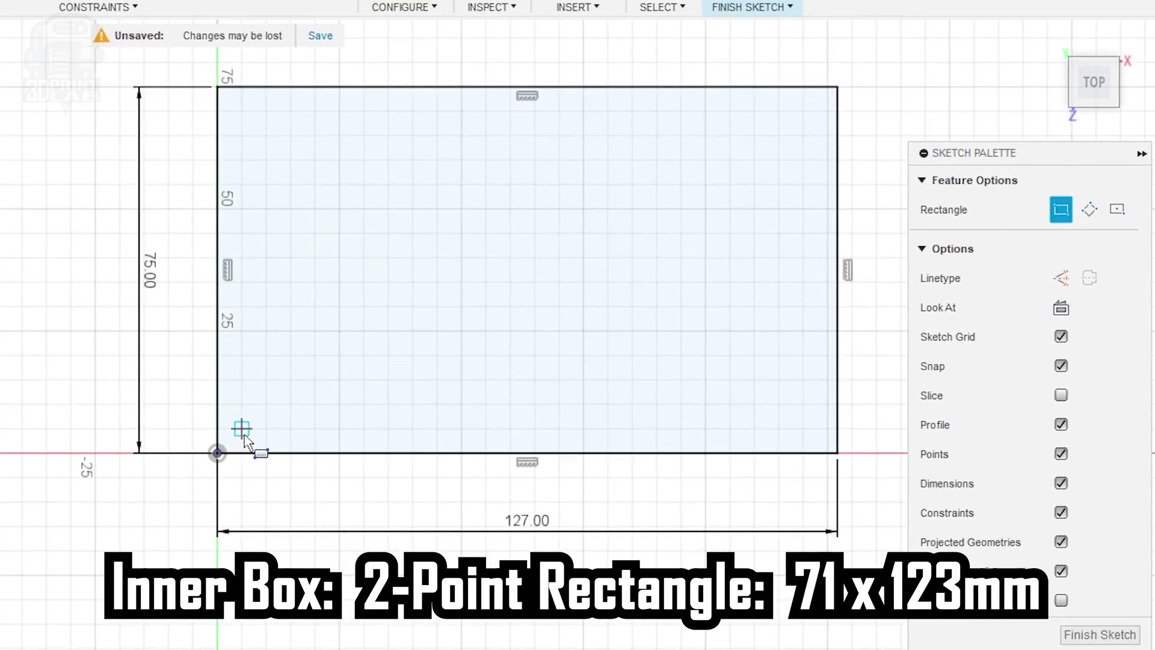
# Step: Draw a second 123 × 71 mm rectangle from the same corner and select it
pyautogui.click(254, 434)
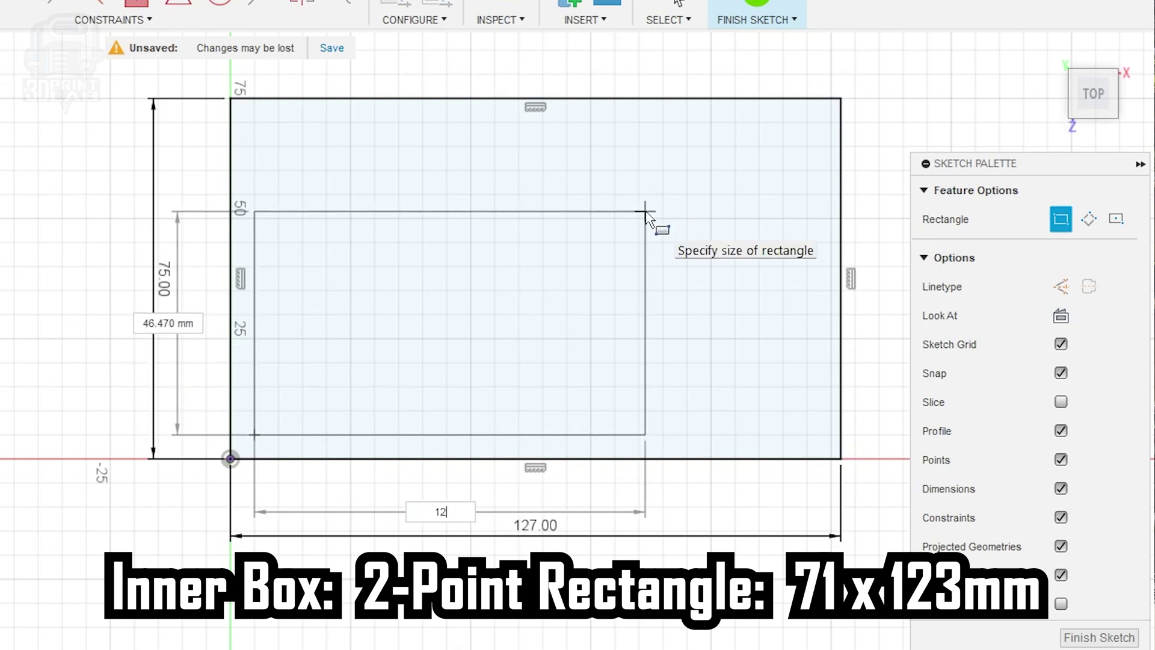
pyautogui.press('Tab')
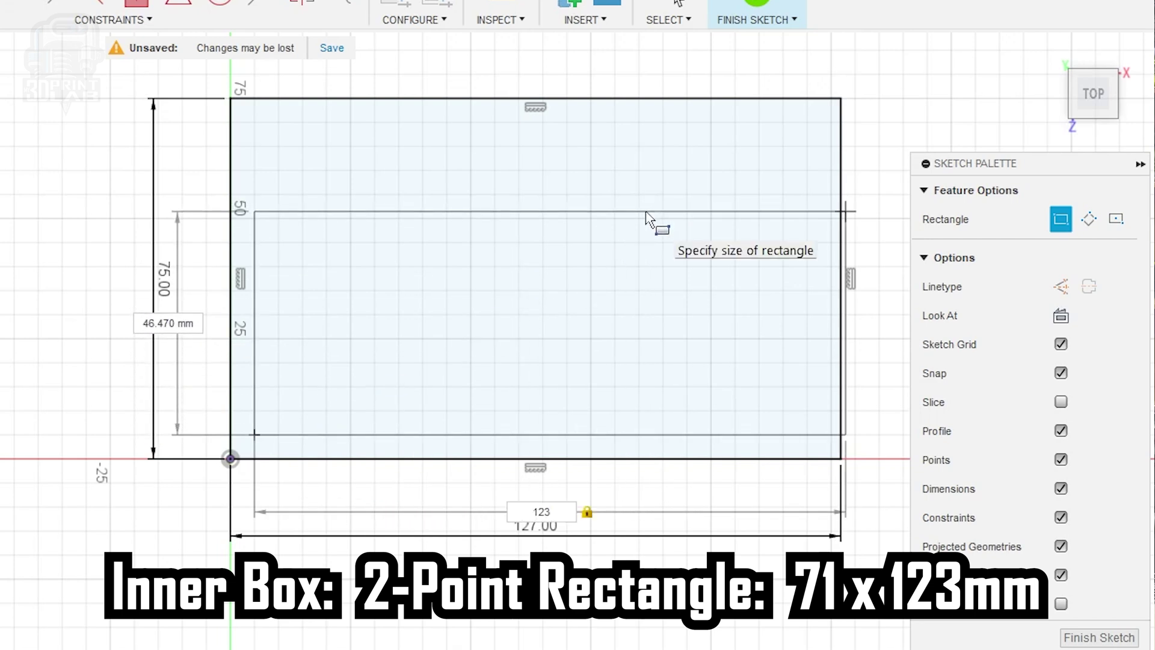
pyautogui.press('Tab')
pyautogui.write('71')
pyautogui.press('Tab')
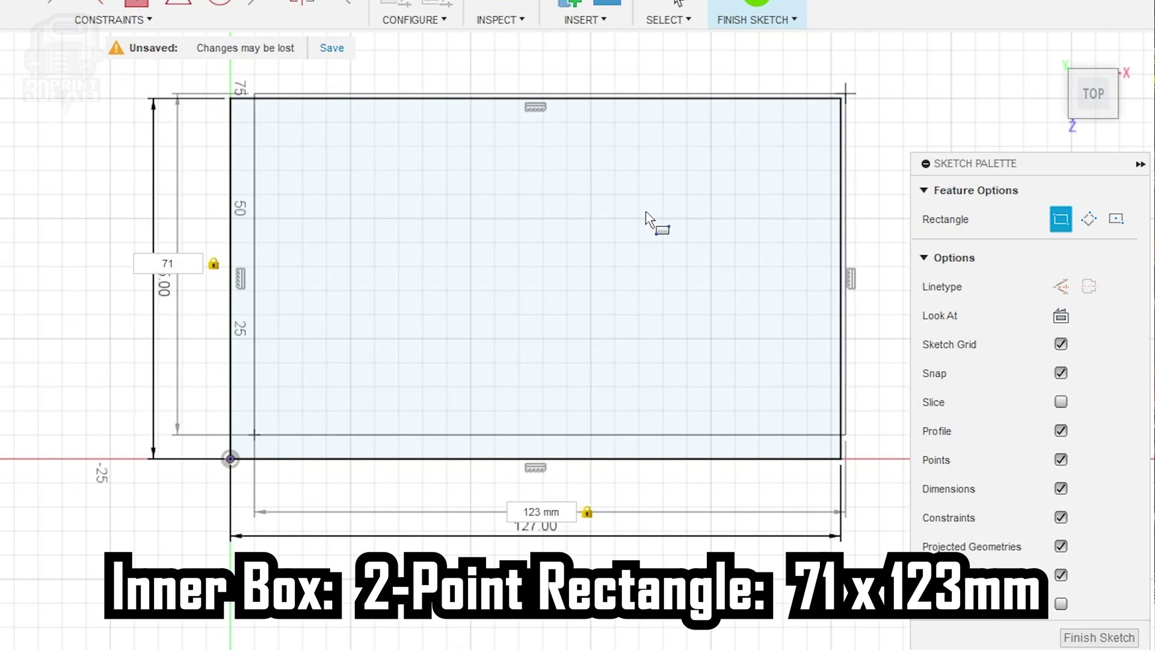
pyautogui.press('Return')
pyautogui.press('Escape')
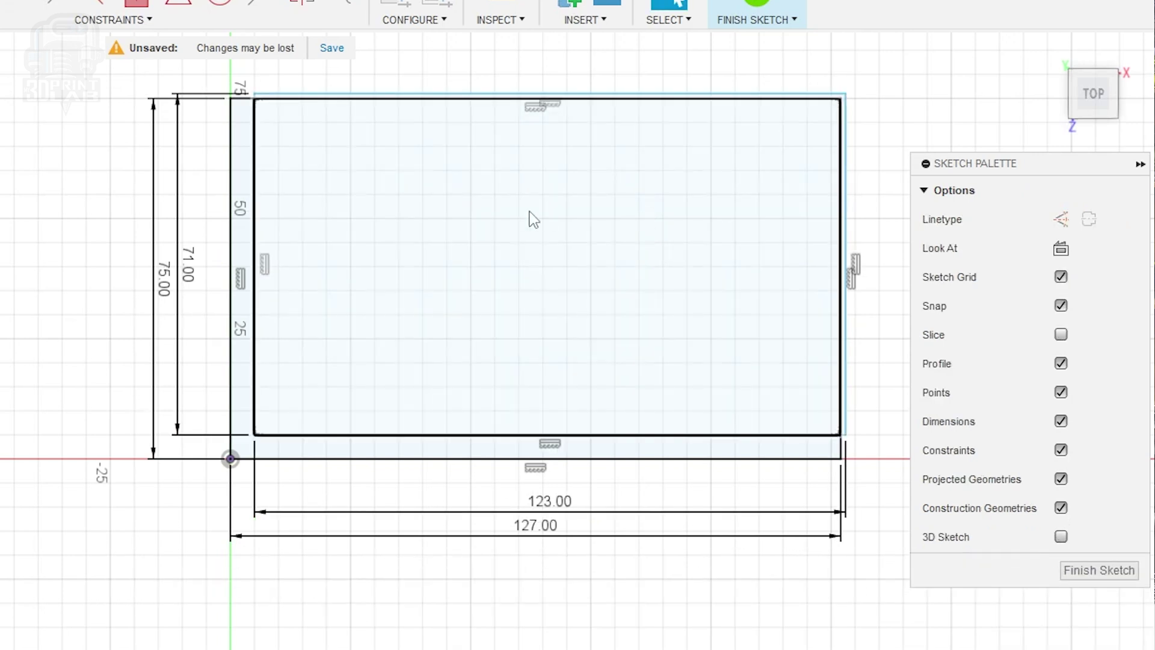
pyautogui.doubleClick(459, 435)
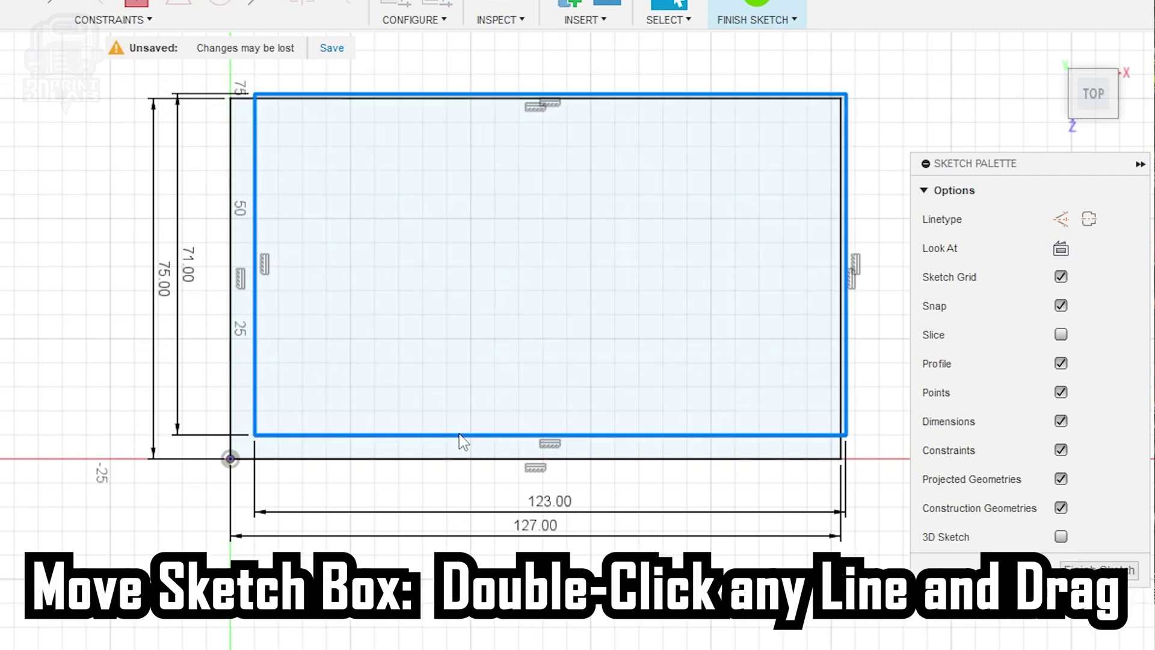
# Step: Move the 123 × 71 rectangle inside and align its top and left midpoints with the outline's
pyautogui.moveTo(460, 434); pyautogui.dragTo(444, 449)
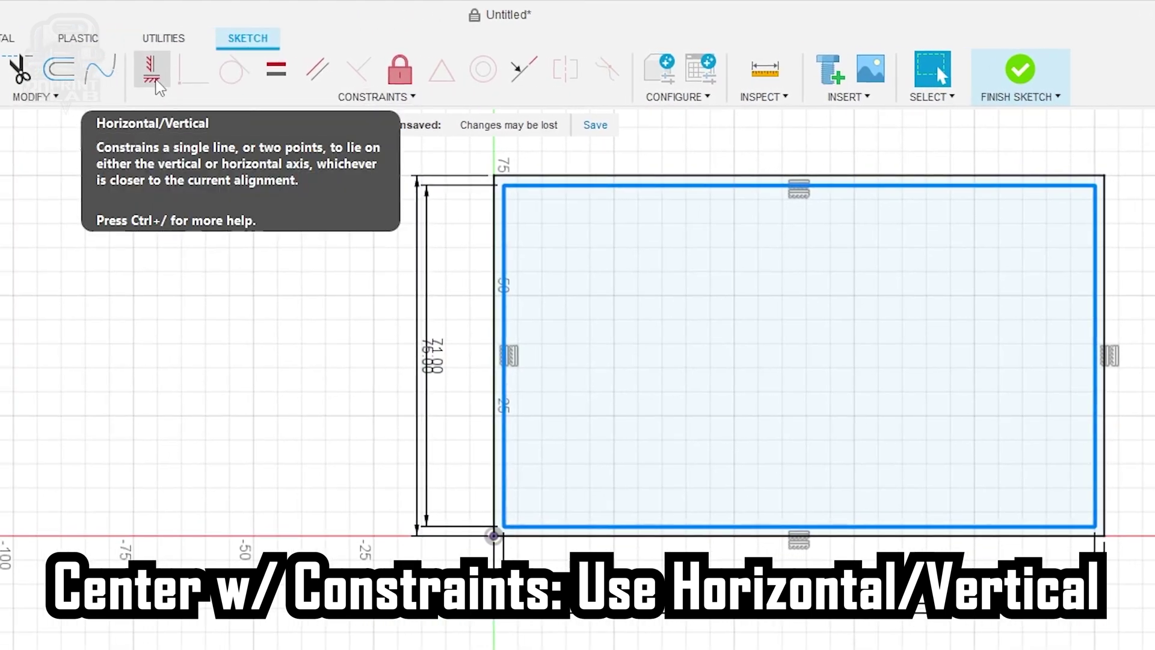
pyautogui.click(155, 82)
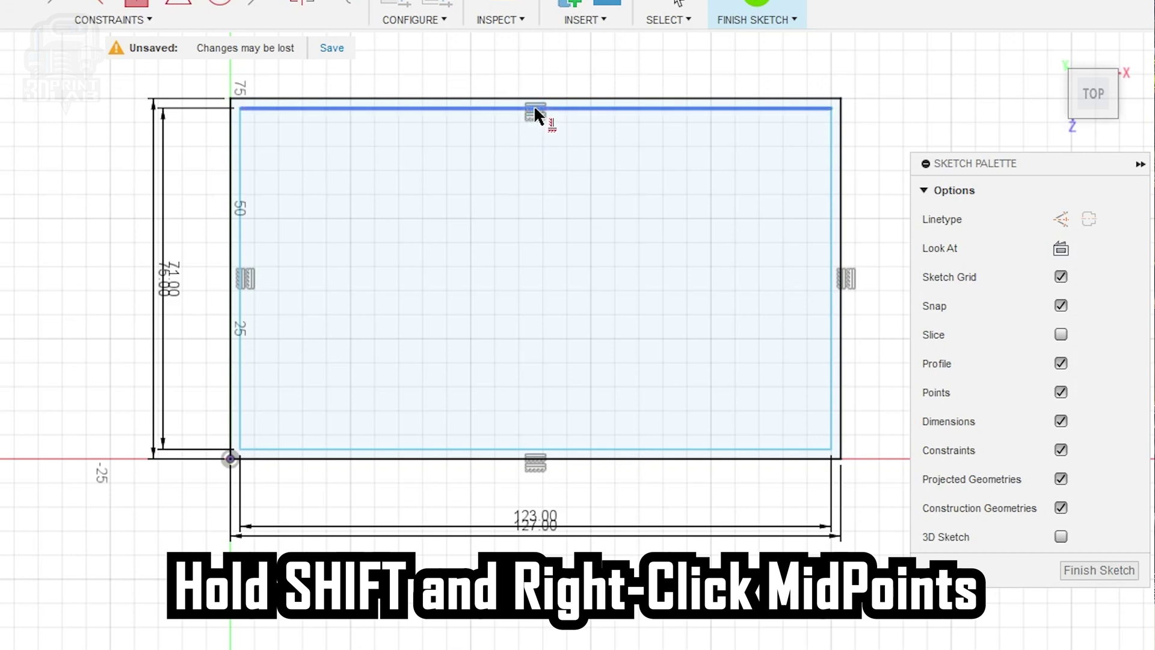
pyautogui.click(533, 107)
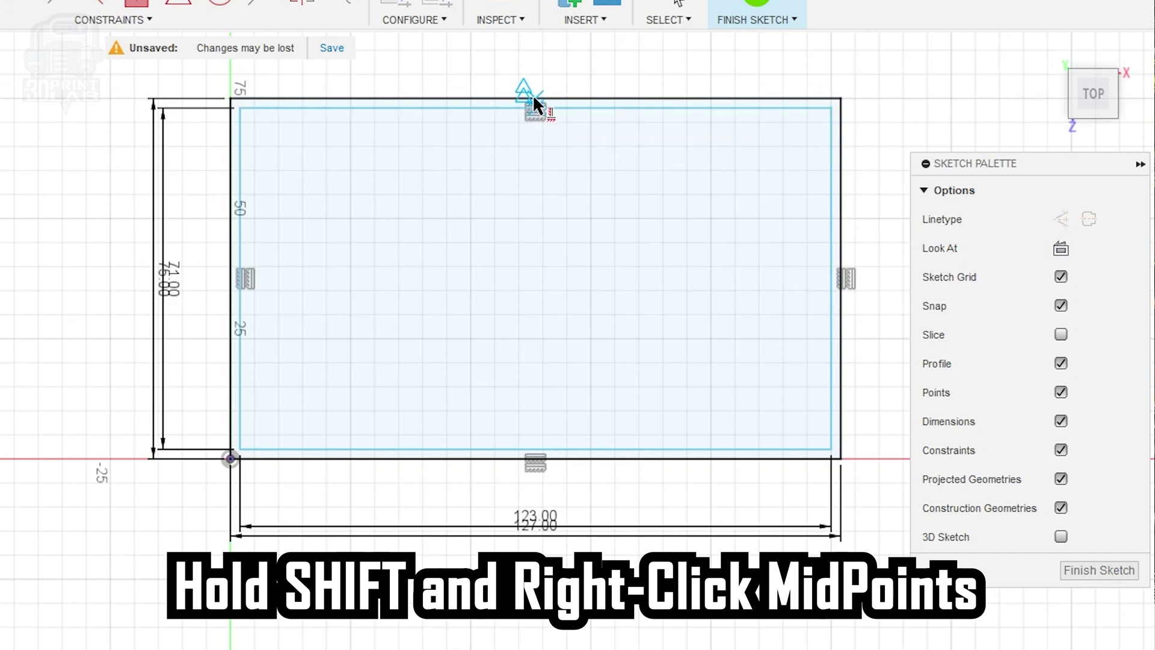
pyautogui.keyDown('shift'); pyautogui.click(533, 97); pyautogui.keyUp('shift')
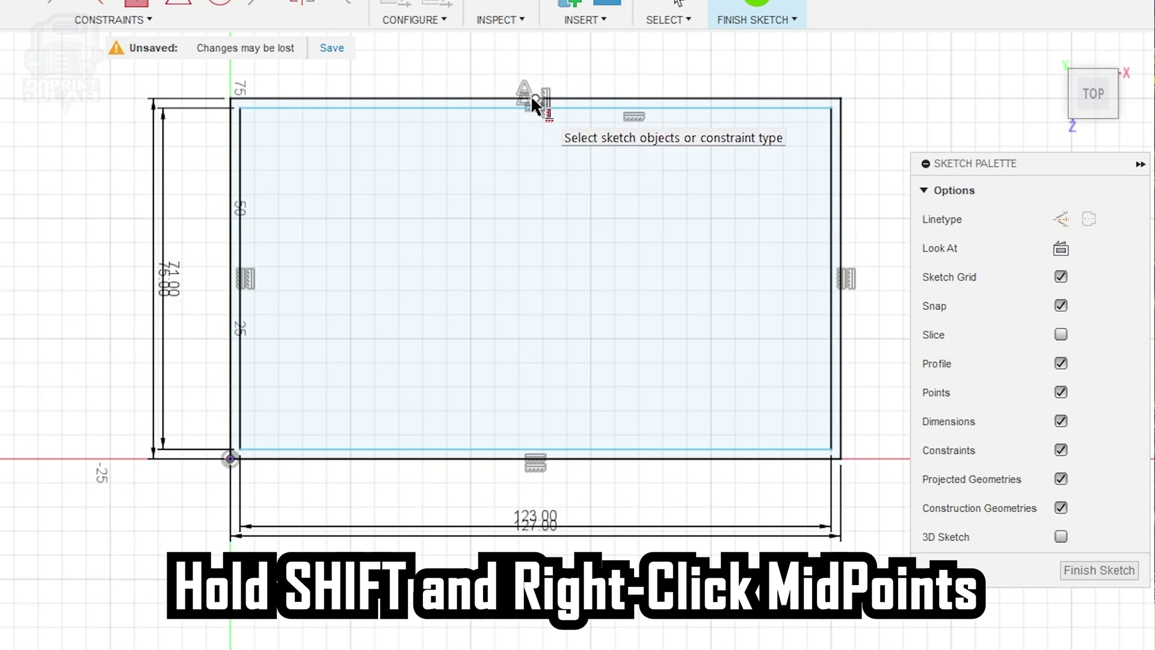
pyautogui.keyDown('shift'); pyautogui.click(231, 276); pyautogui.keyUp('shift')
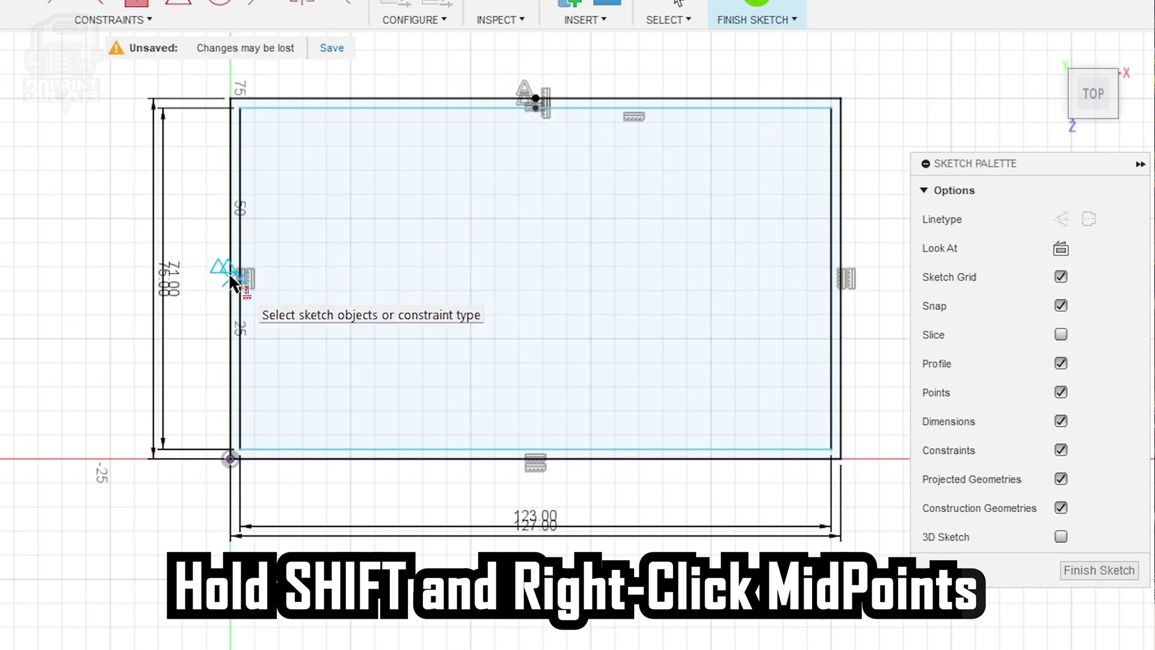
pyautogui.keyDown('shift'); pyautogui.click(239, 279); pyautogui.keyUp('shift')
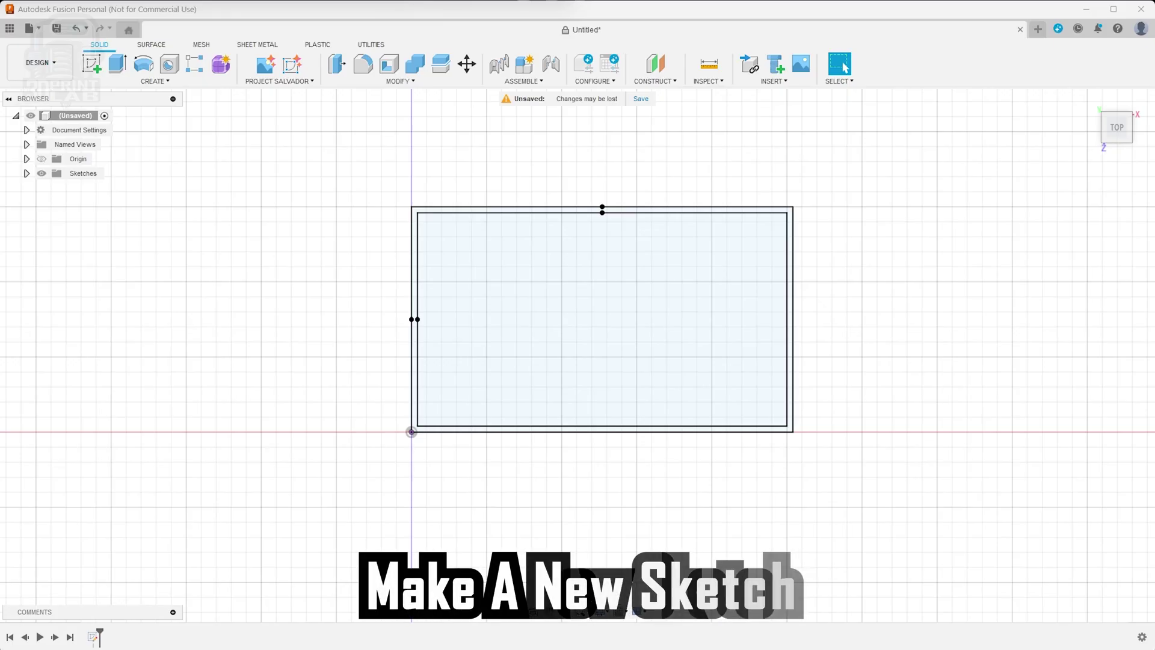
# Step: Start a sketch on the XY plane and place a text frame spanning the inner rectangle
pyautogui.click(95, 65)
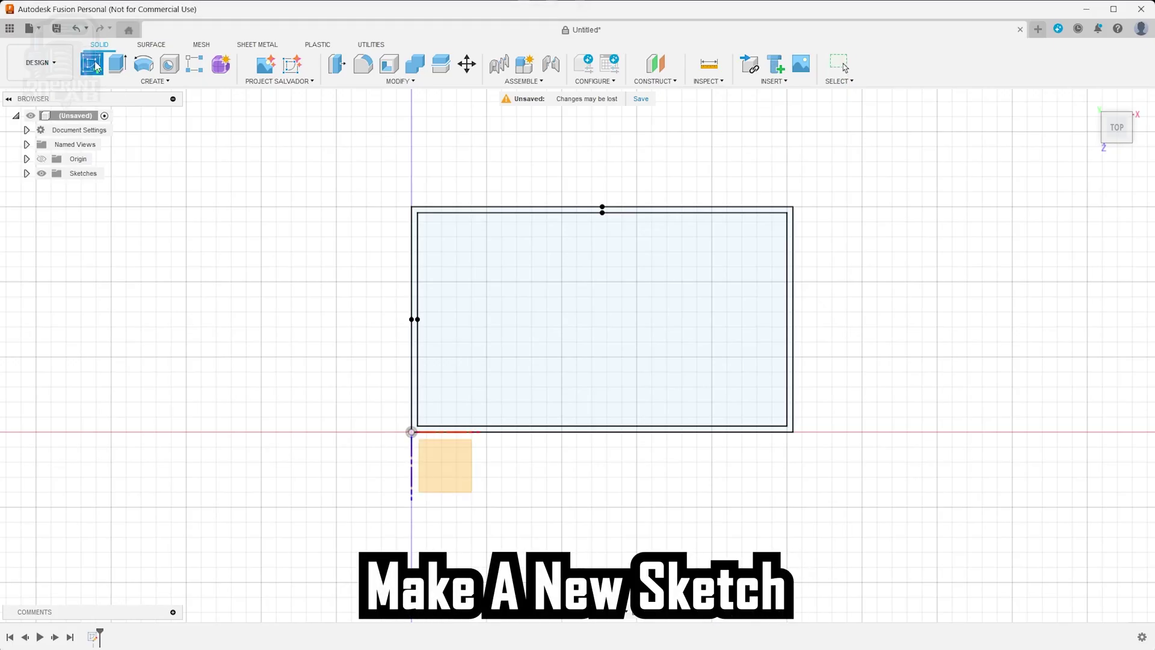
pyautogui.click(445, 465)
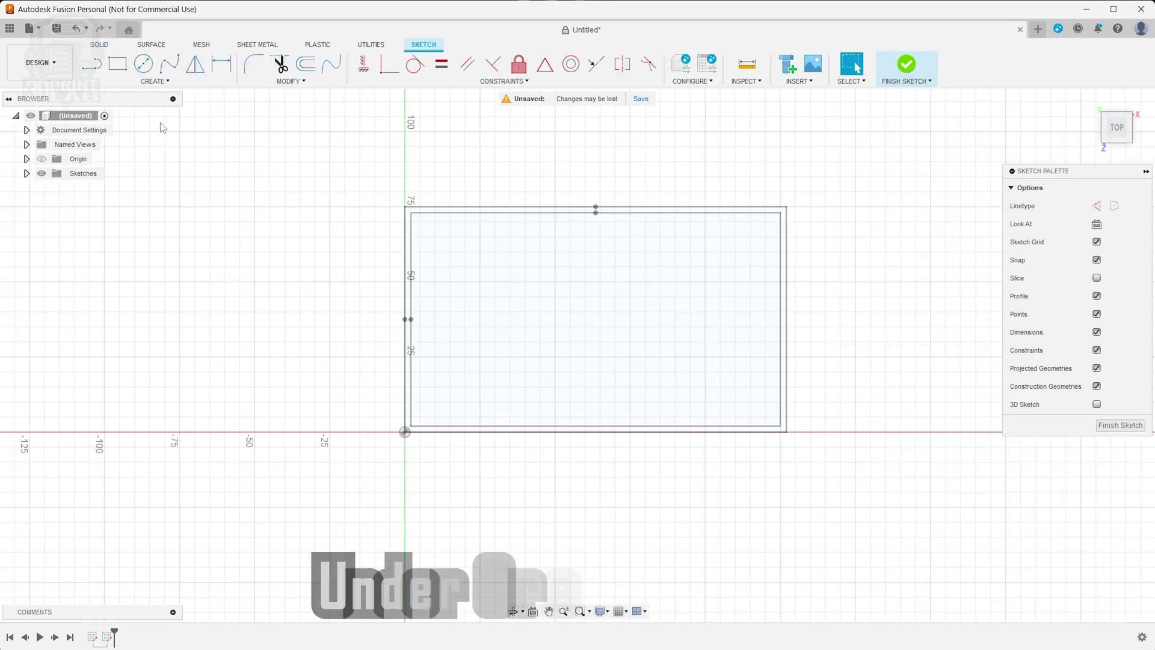
pyautogui.click(167, 83)
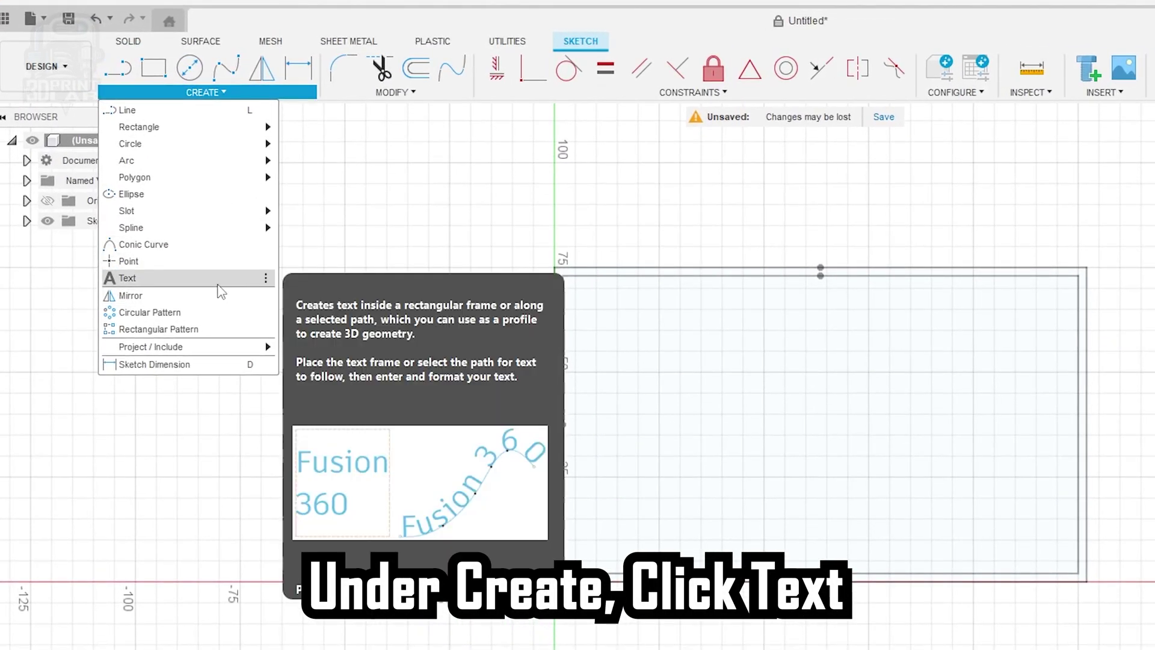
pyautogui.click(218, 280)
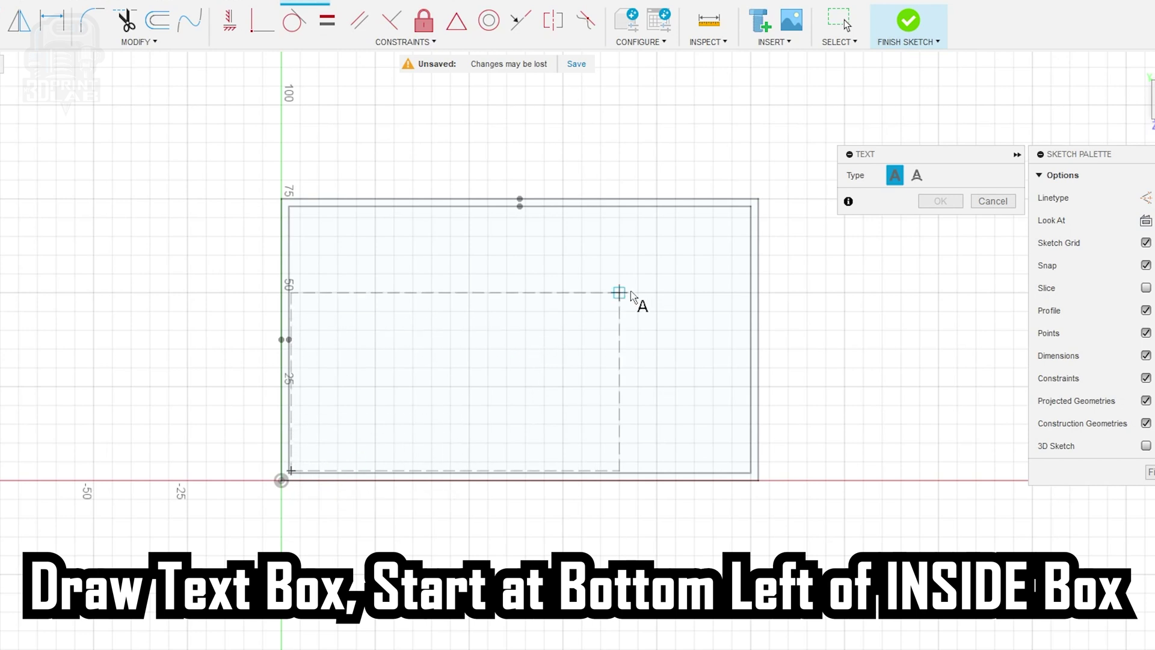
pyautogui.click(745, 211)
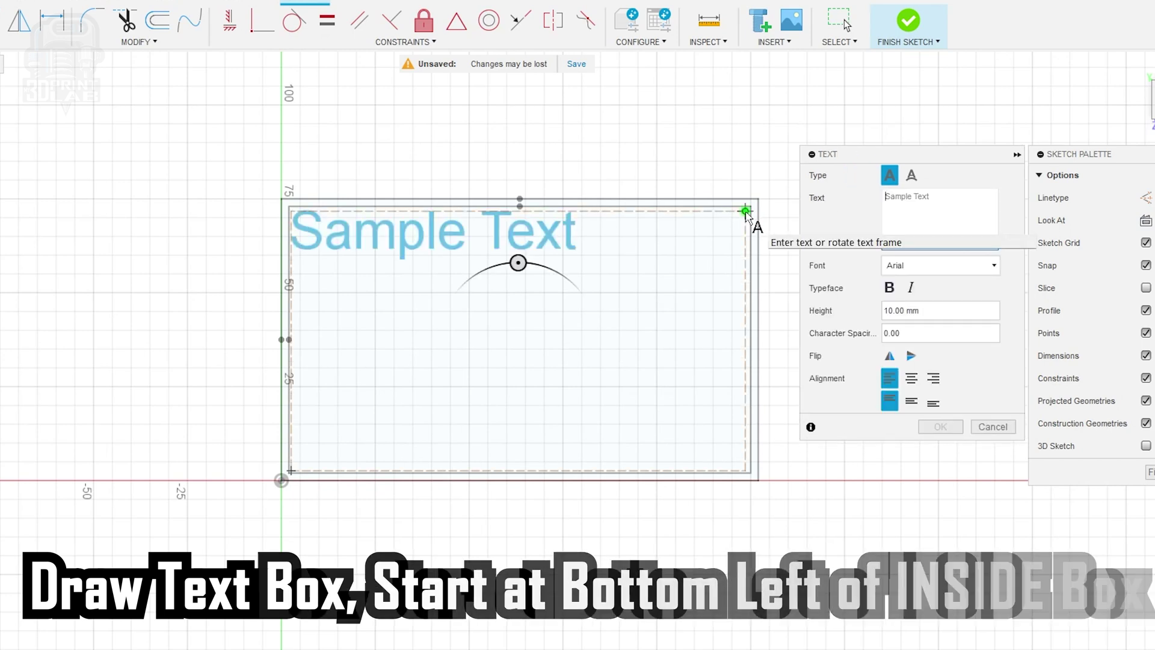
# Step: Enter the three-line sign text DELIVERIES / TO FRONT / PLEASE
pyautogui.write('DELIVER')
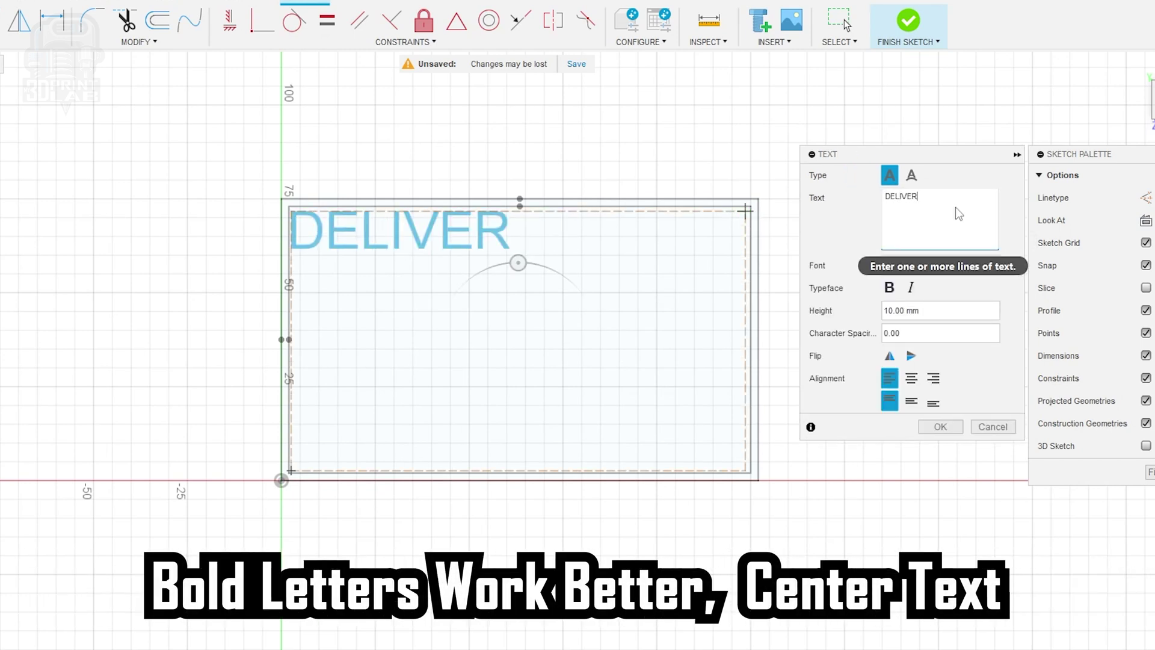
pyautogui.write('IES')
pyautogui.press('Return')
pyautogui.write('TO FRONT')
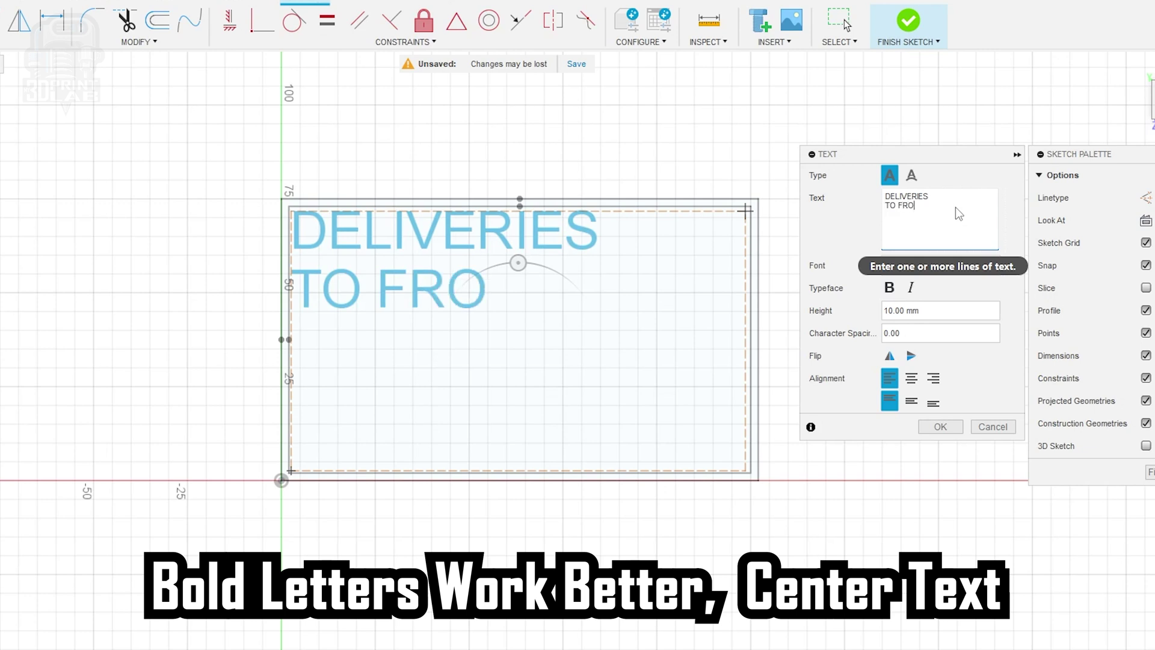
pyautogui.press('Return')
pyautogui.write('PLEASE')
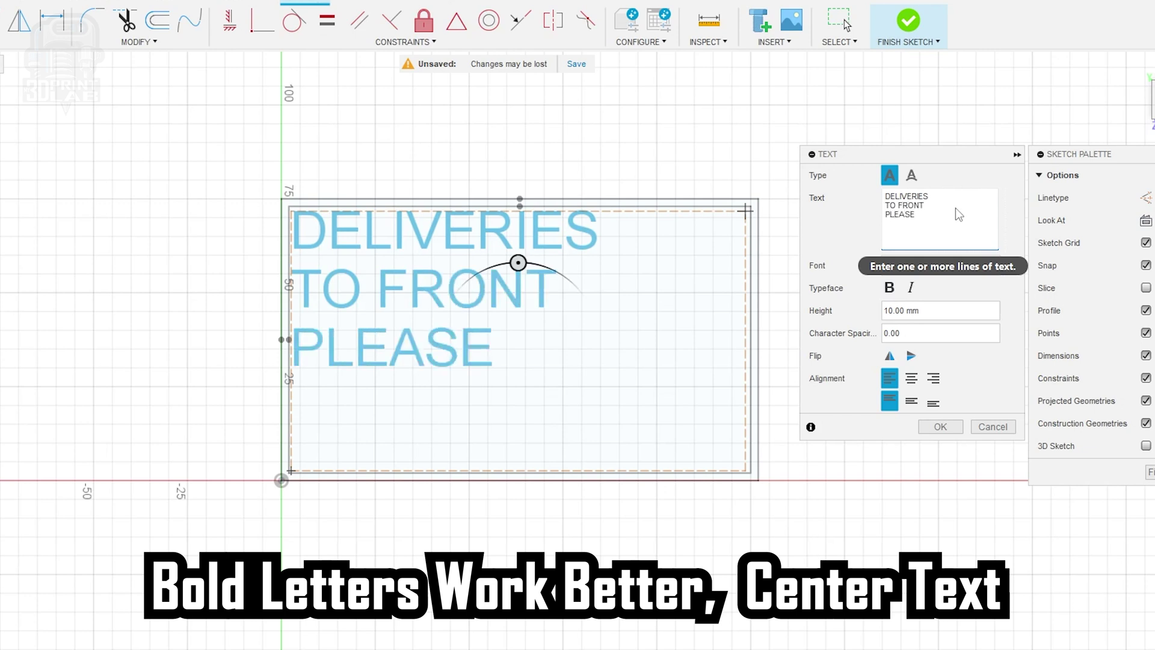
# Step: Make all the text bold Arial Black and add arrows around PLEASE
pyautogui.hotkey('ctrl', 'a')
pyautogui.click(889, 287)
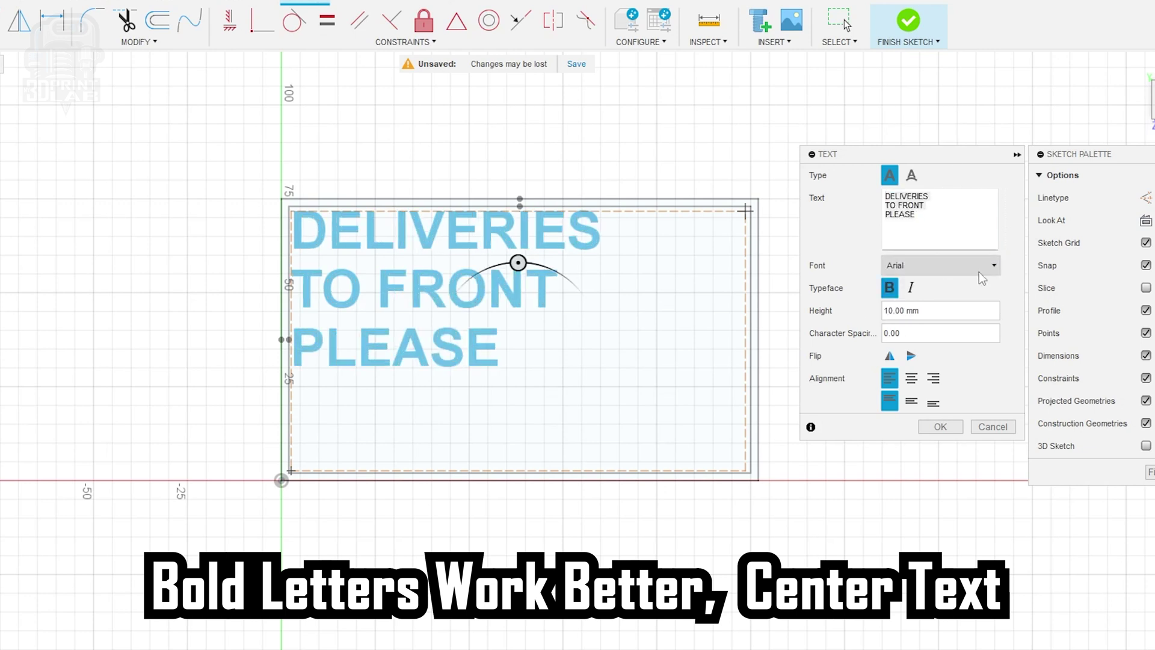
pyautogui.click(994, 265)
pyautogui.click(958, 402)
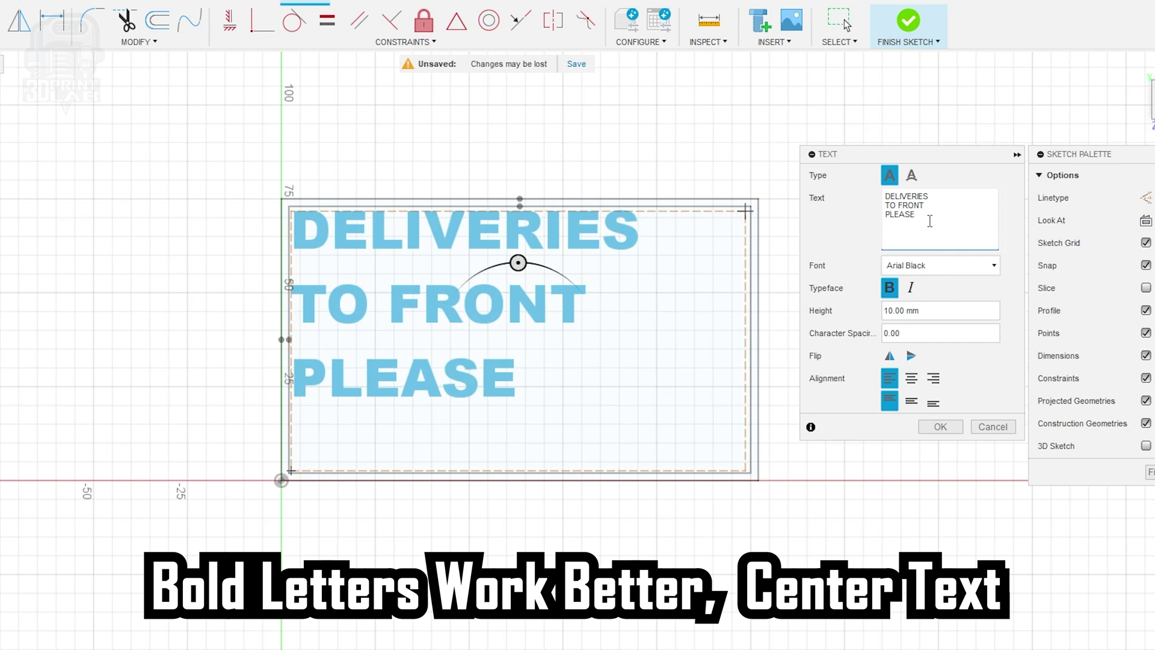
pyautogui.press('Home')
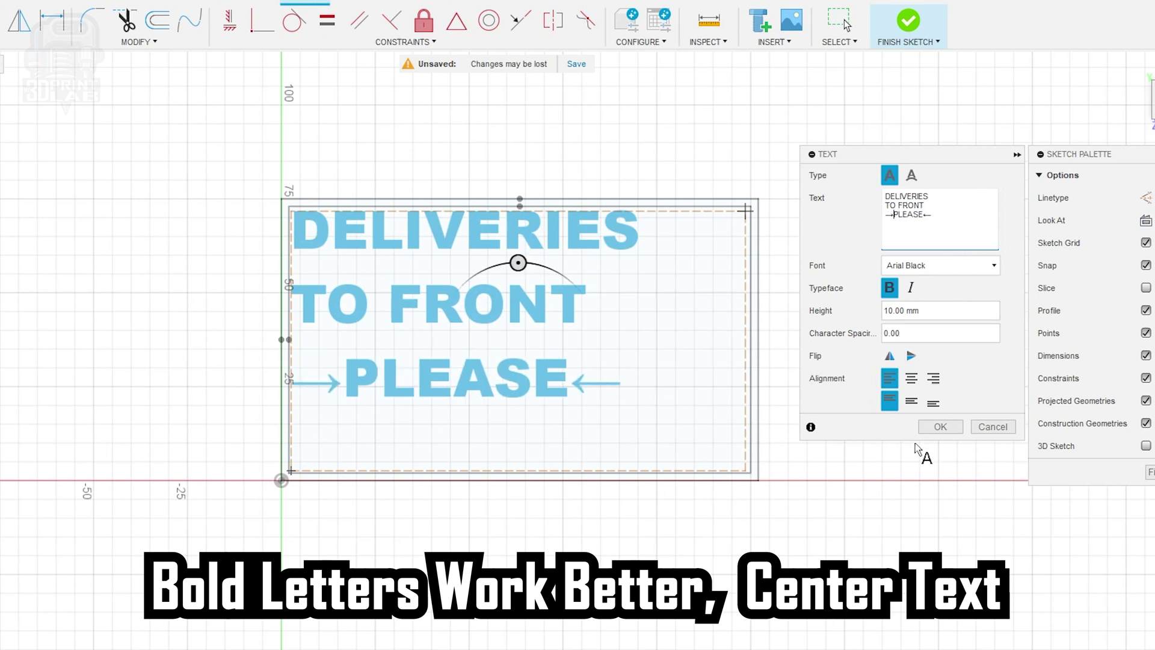
# Step: Centre the text horizontally and vertically at 13 mm height and confirm it
pyautogui.click(910, 379)
pyautogui.click(911, 400)
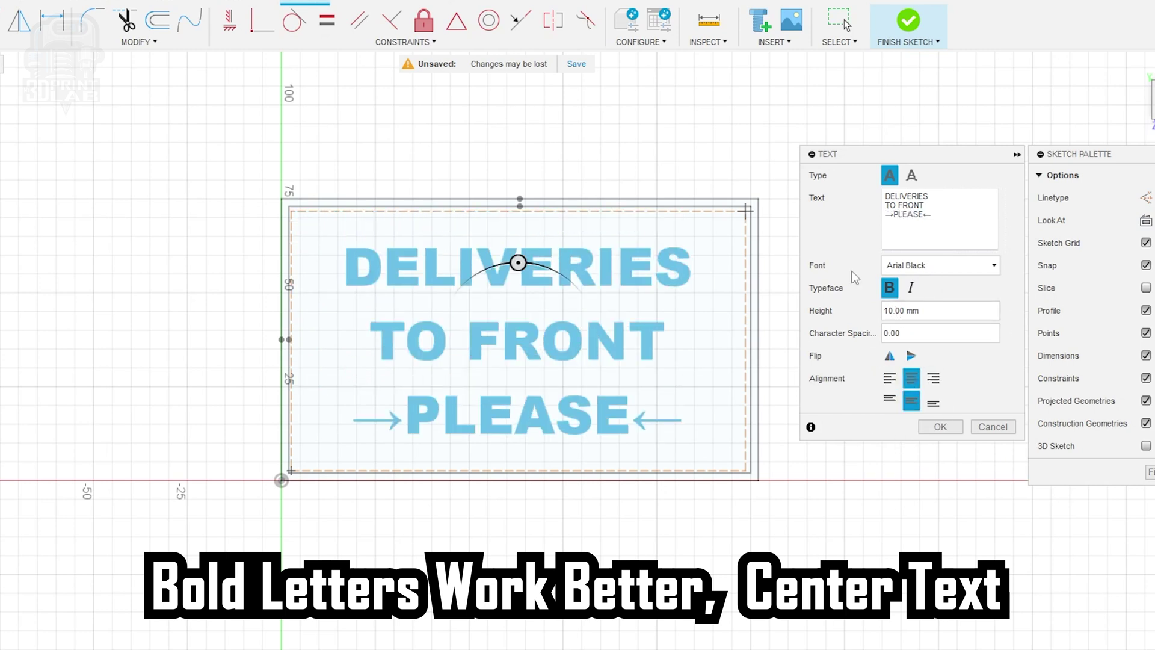
pyautogui.press('Up')
pyautogui.press('Up')
pyautogui.press('Up')
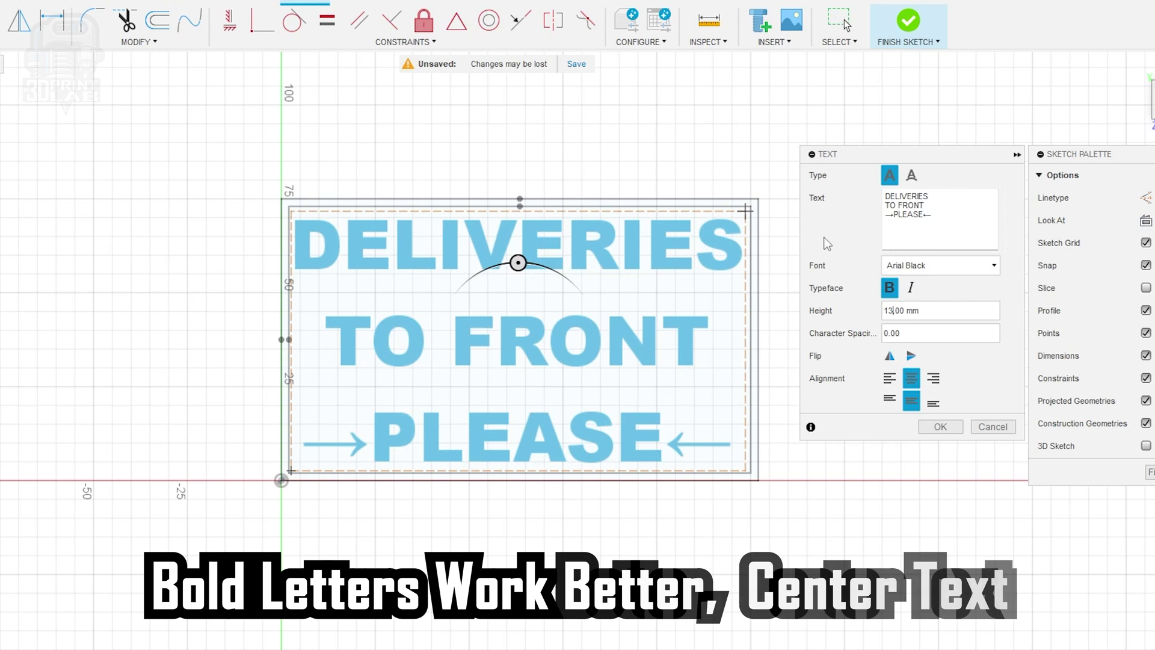
pyautogui.hotkey('shift', 'Left')
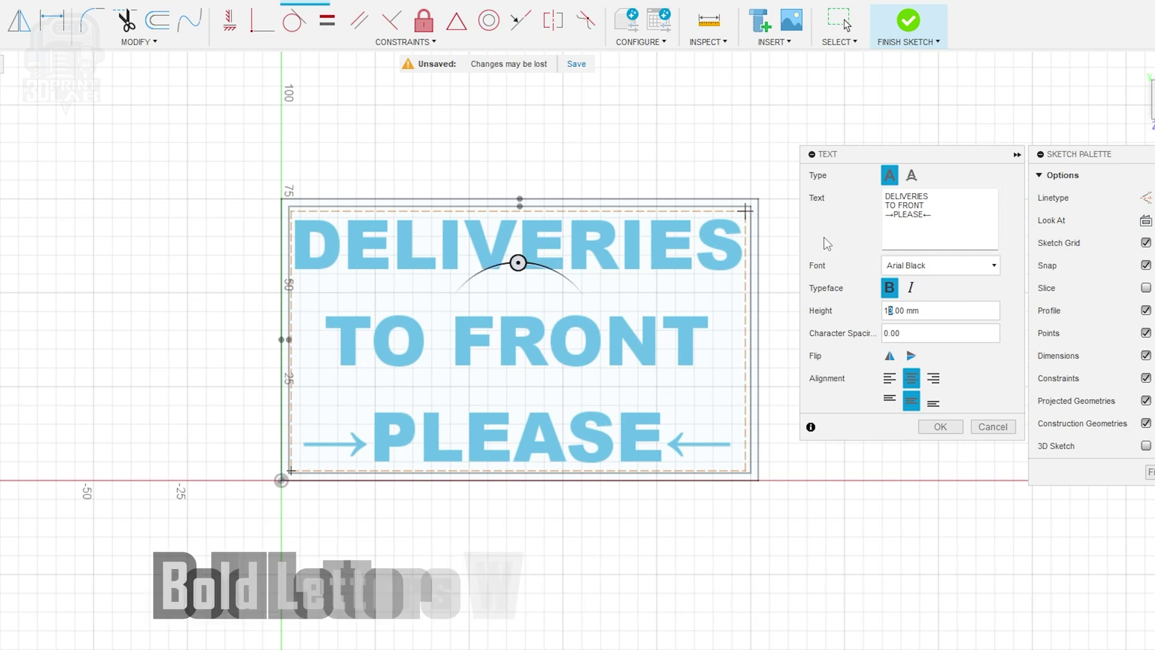
pyautogui.click(941, 427)
pyautogui.click(230, 20)
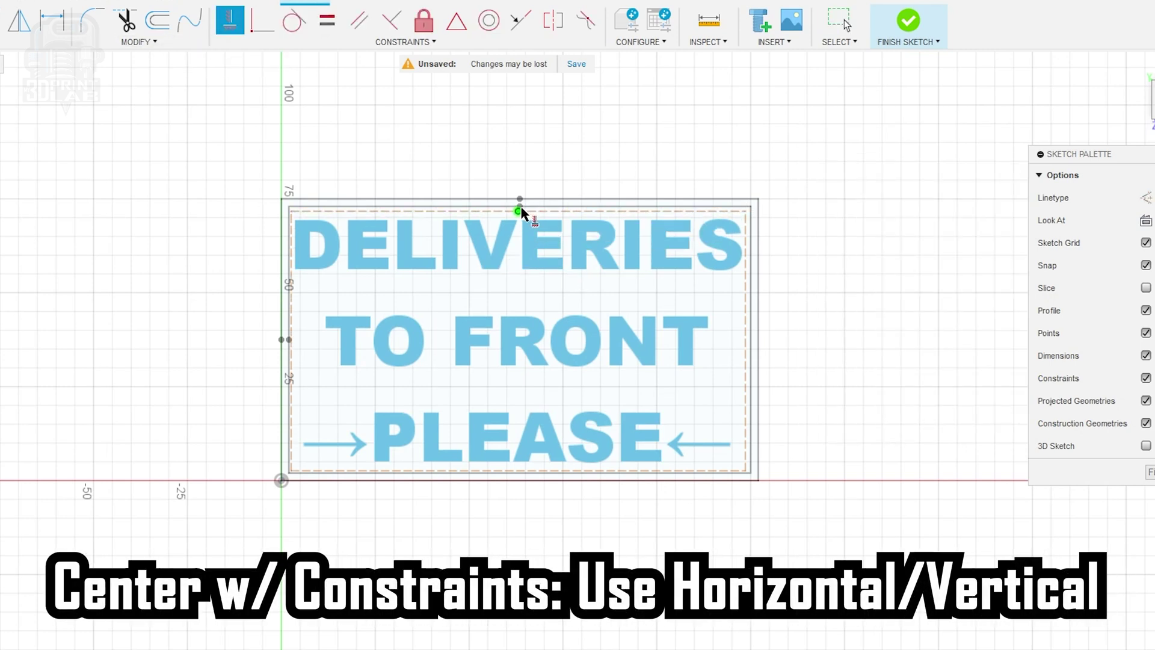
# Step: Align the text's left and top midpoints with the border, then return to the home view
pyautogui.click(282, 341)
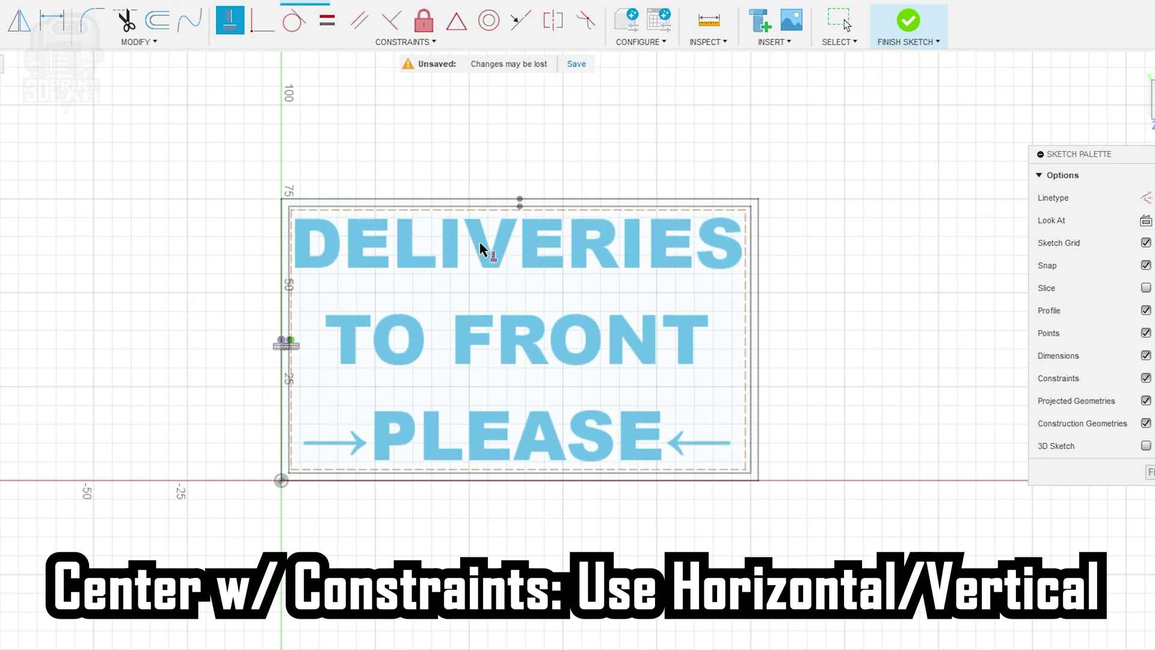
pyautogui.click(521, 199)
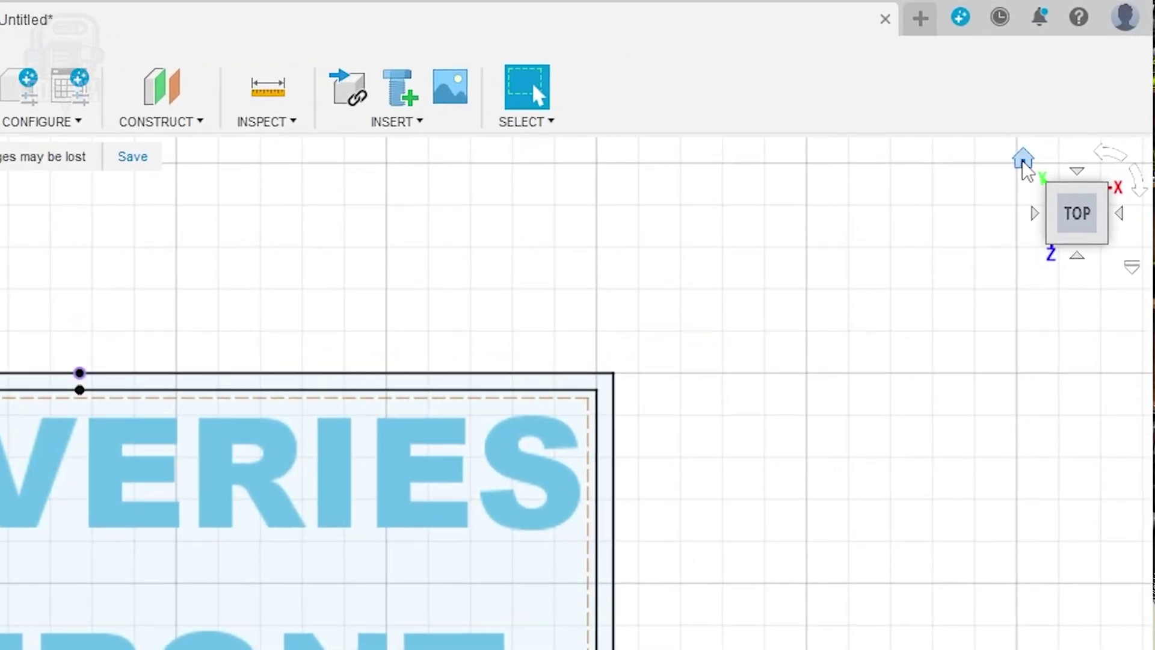
pyautogui.click(1037, 148)
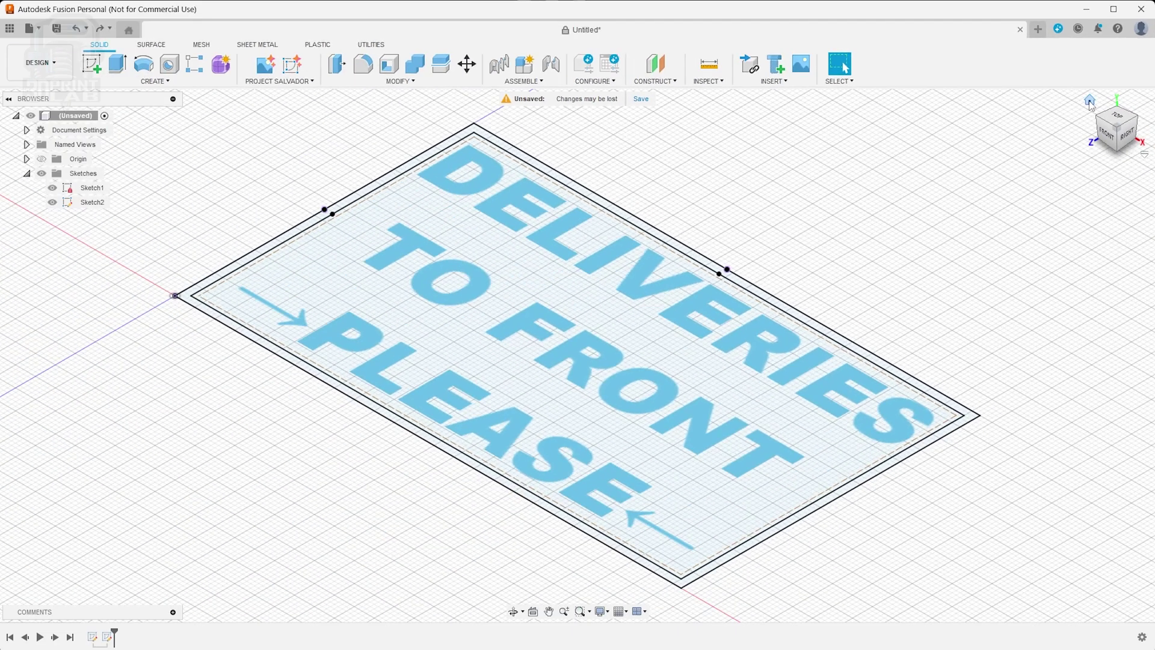
# Step: Extrude the letters and arrows 1 mm into solid bodies
pyautogui.scroll(-2, 817, 307)
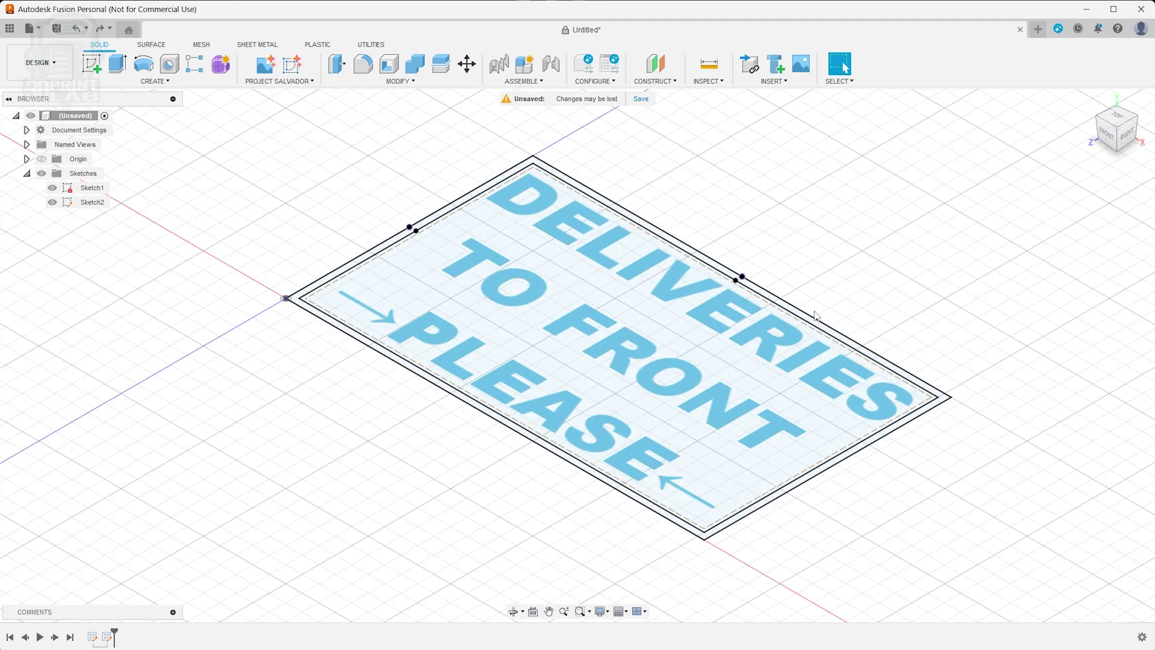
pyautogui.moveTo(948, 445); pyautogui.dragTo(893, 439, button='middle')
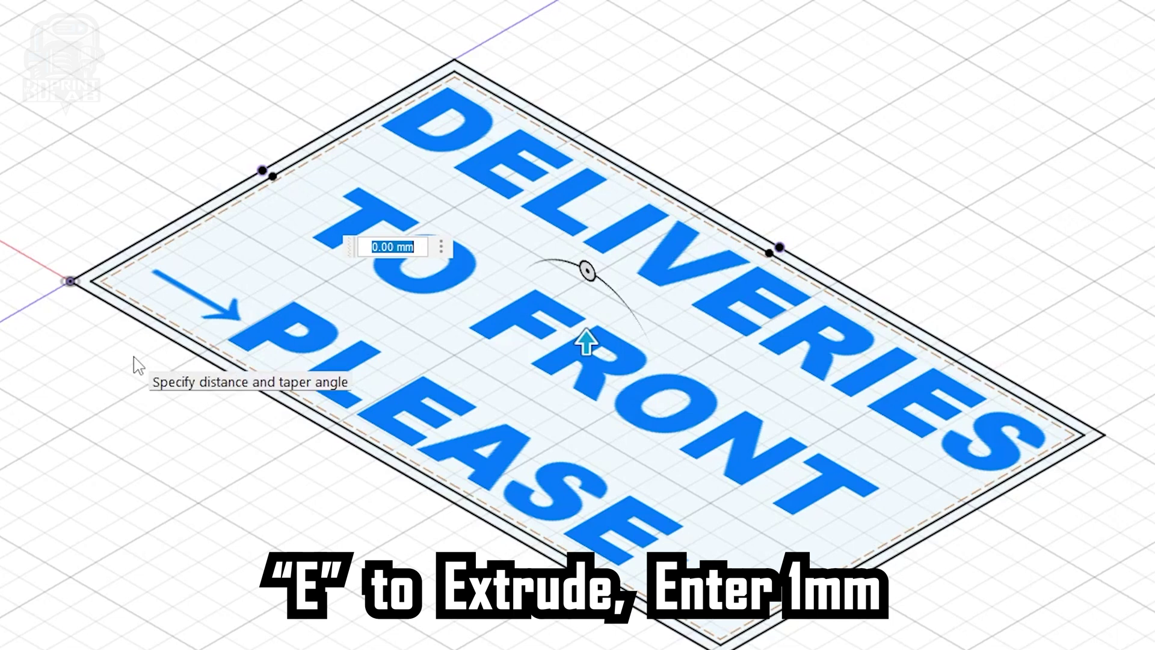
pyautogui.press('Return')
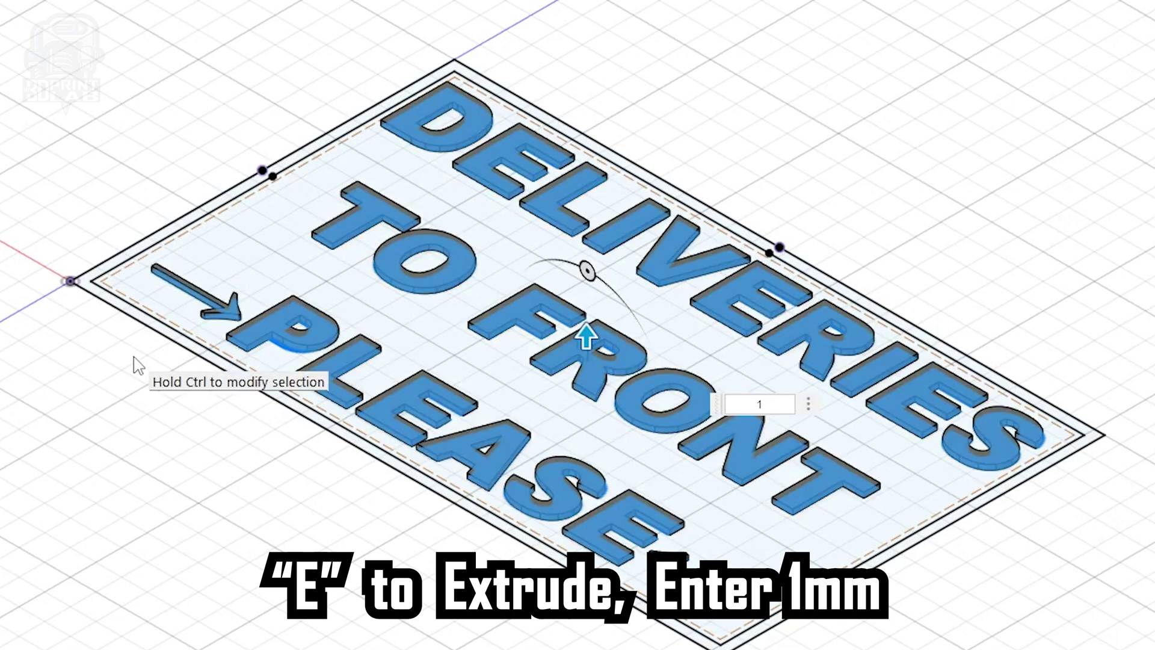
pyautogui.press('Return')
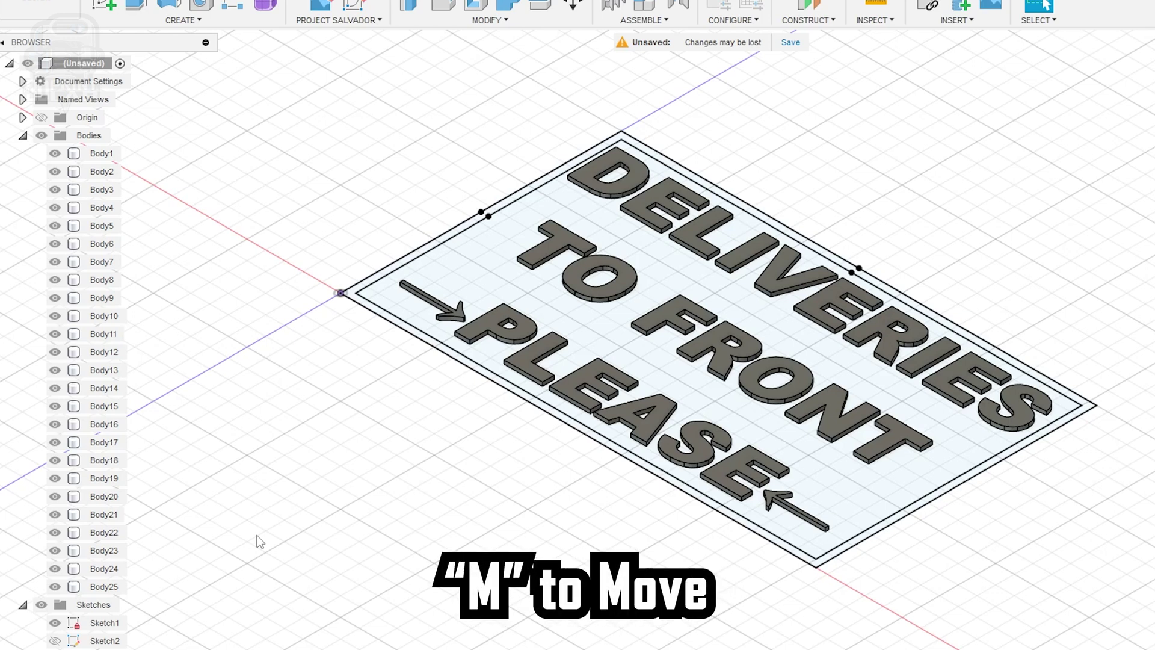
# Step: Move the letter bodies Body1 through Body25 2 mm straight up
pyautogui.press('m')
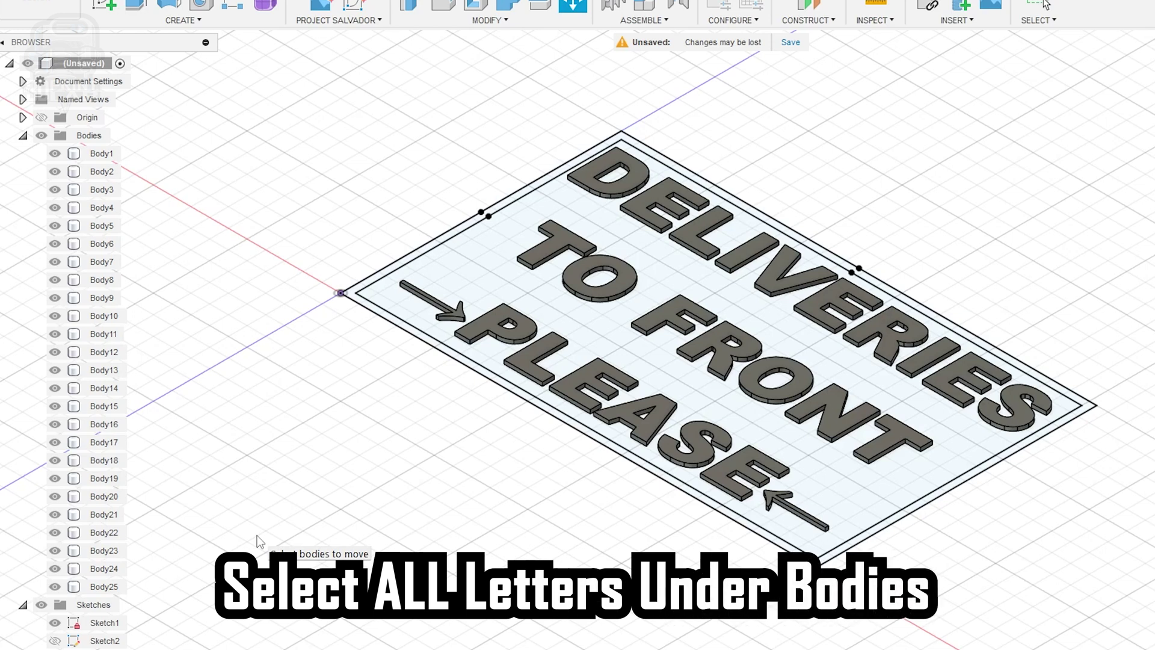
pyautogui.click(104, 156)
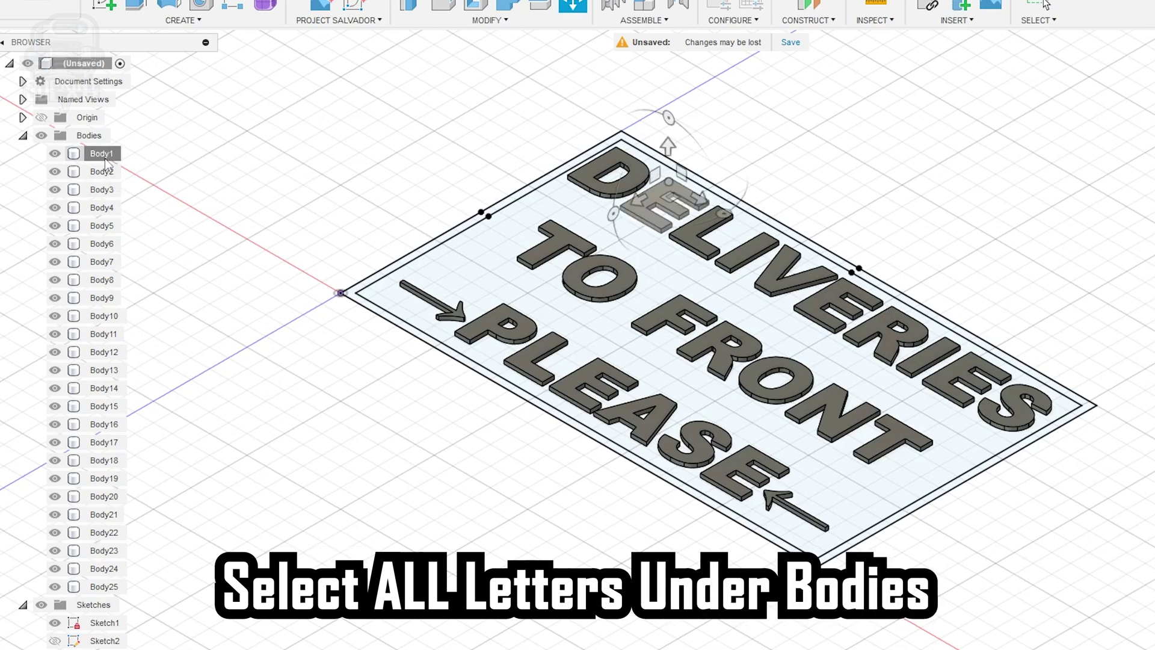
pyautogui.keyDown('shift'); pyautogui.click(105, 585); pyautogui.keyUp('shift')
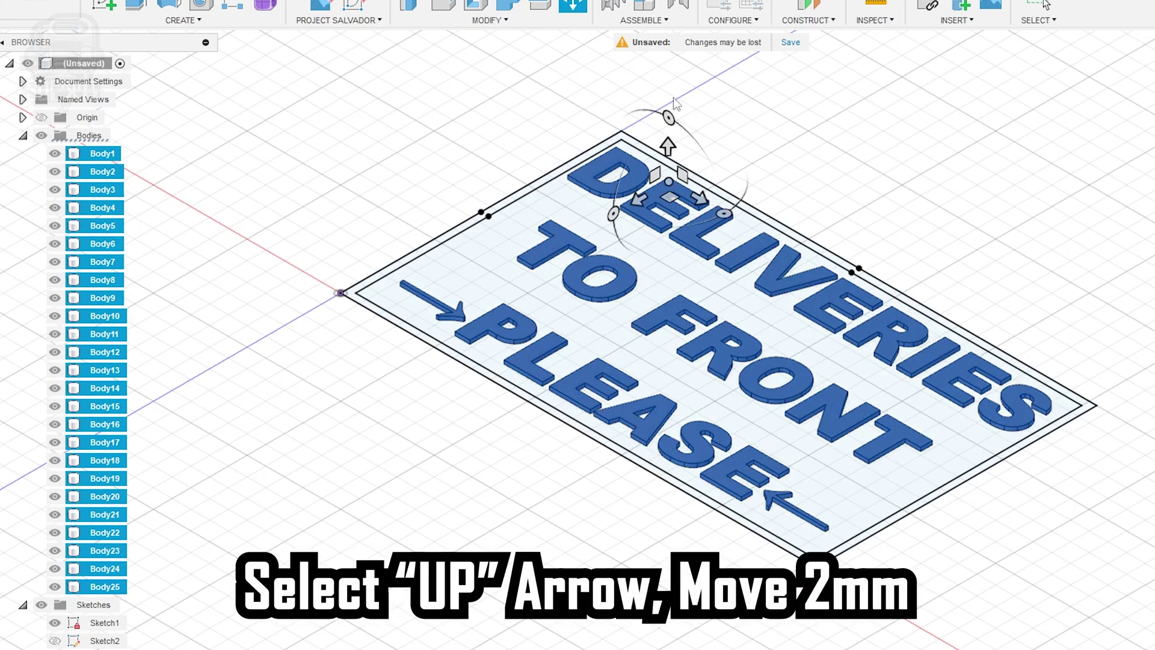
pyautogui.click(667, 146)
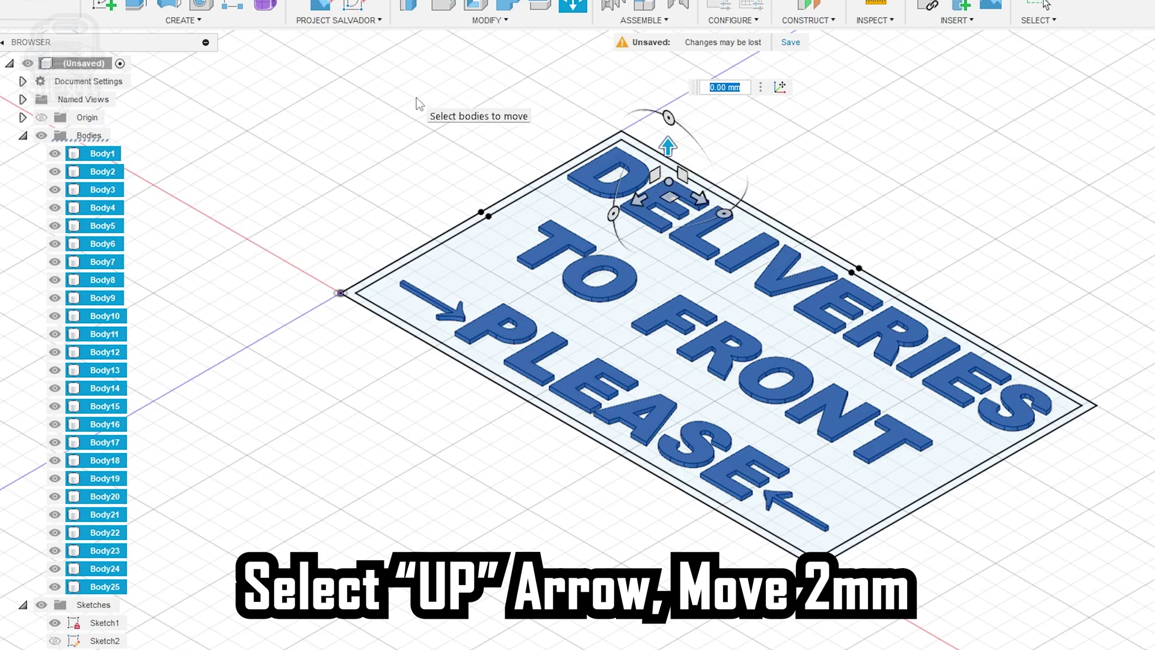
pyautogui.press('Return')
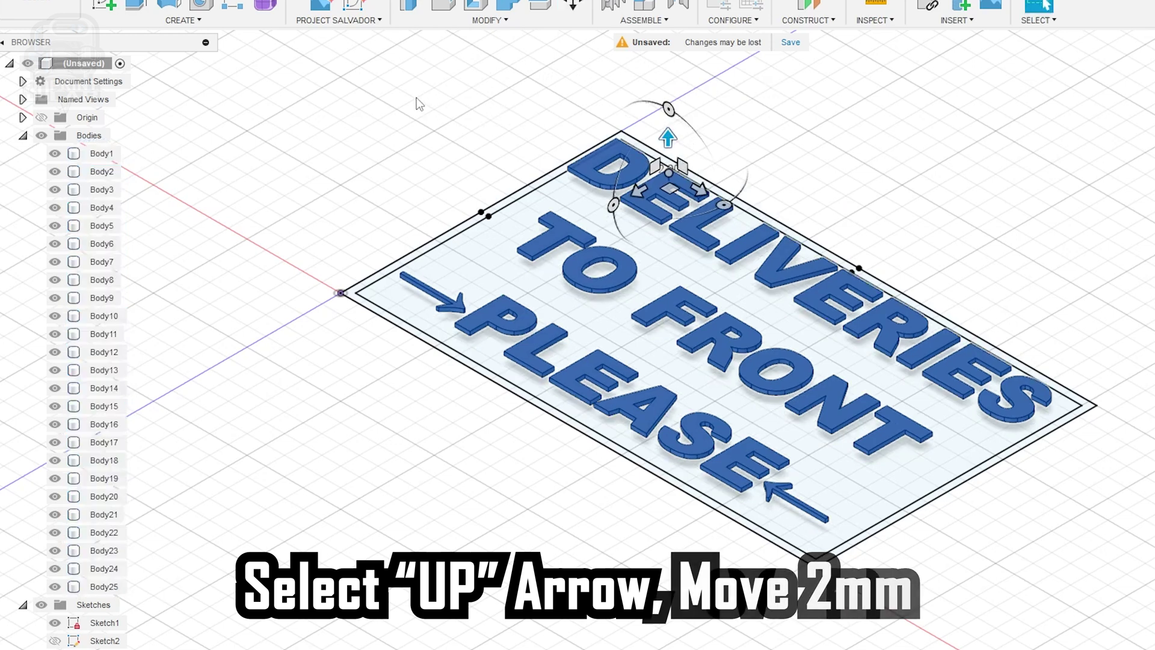
pyautogui.press('Return')
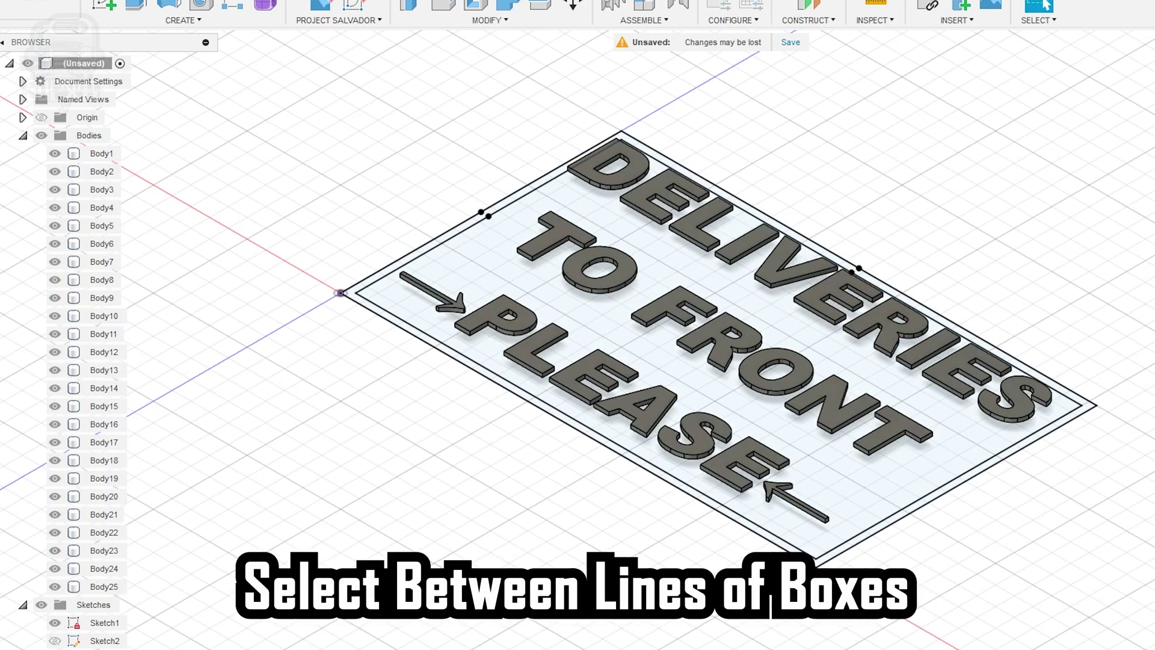
# Step: Extrude the band between the border lines 3 mm tall
pyautogui.scroll(5, 571, 438)
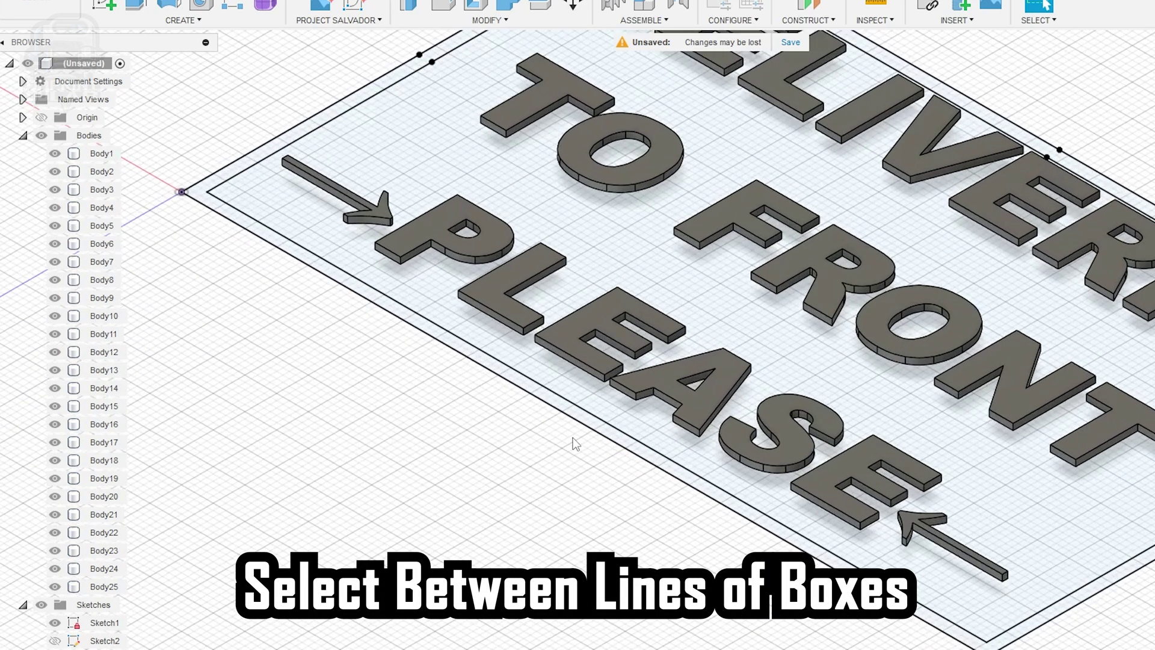
pyautogui.click(606, 433)
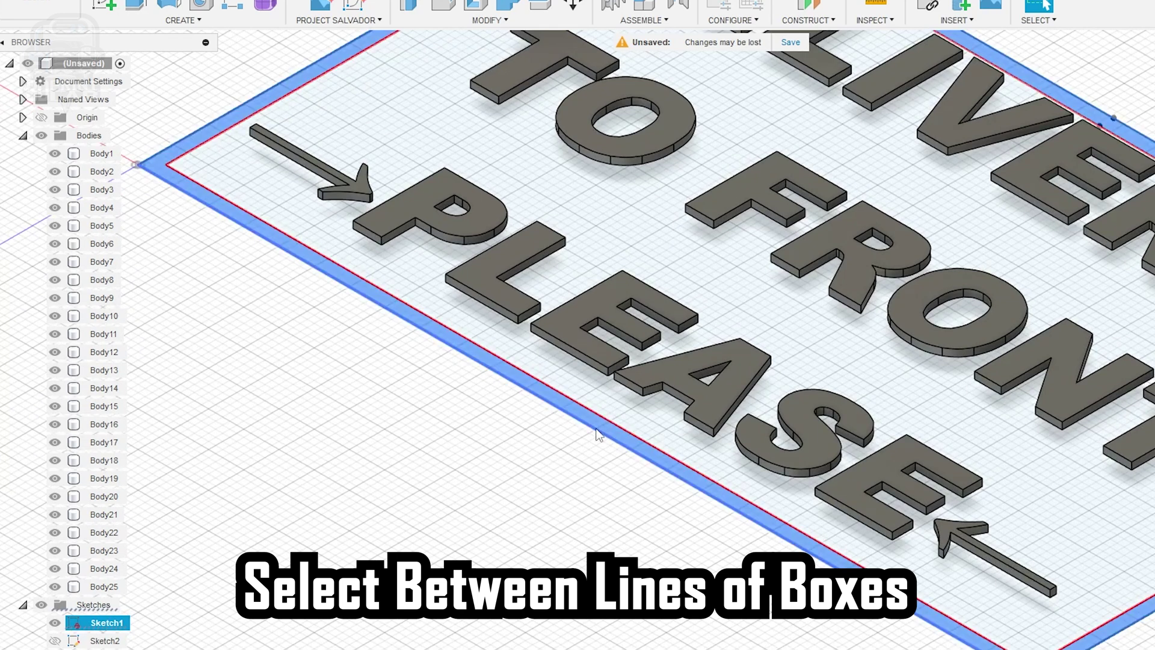
pyautogui.press('e')
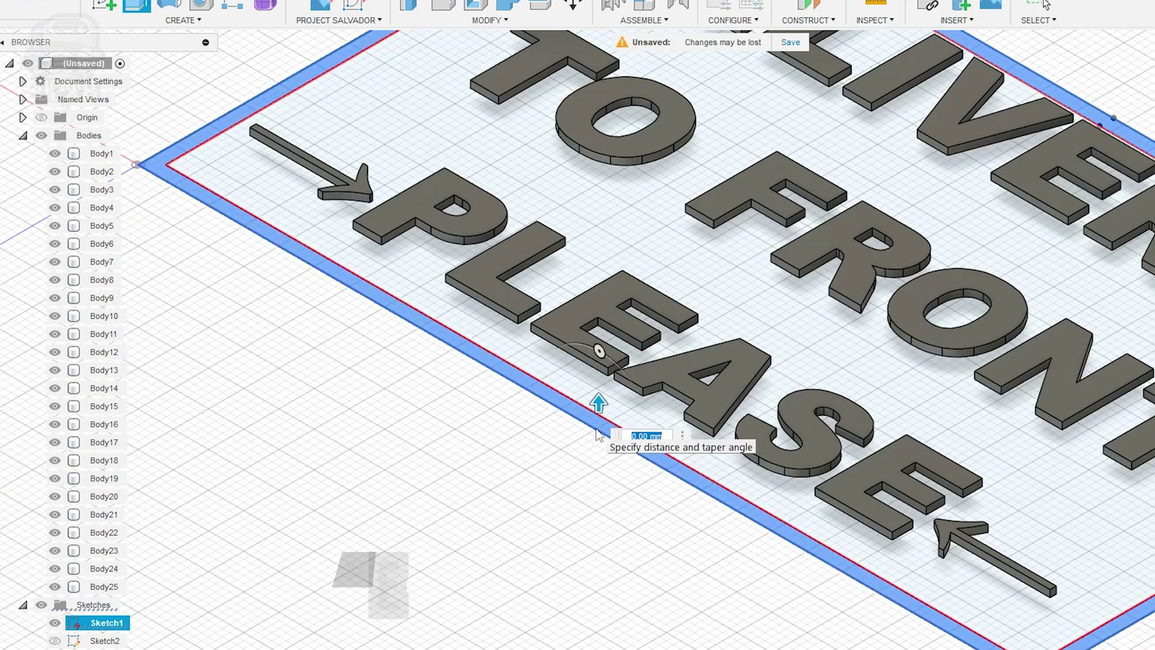
pyautogui.write('3')
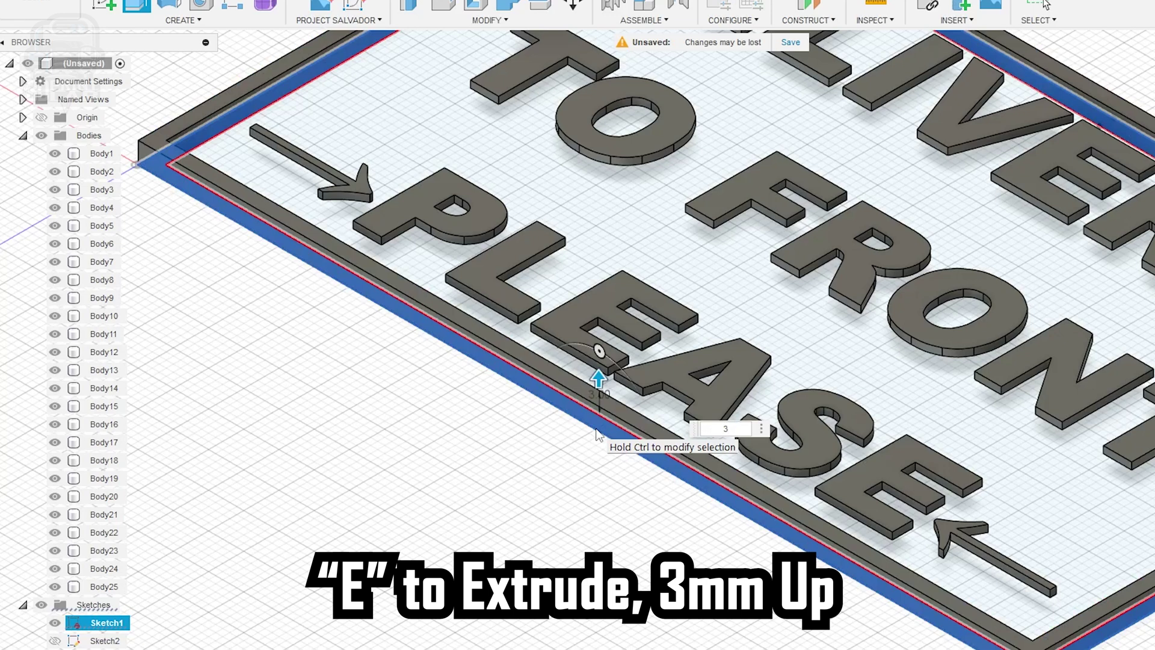
pyautogui.press('Return')
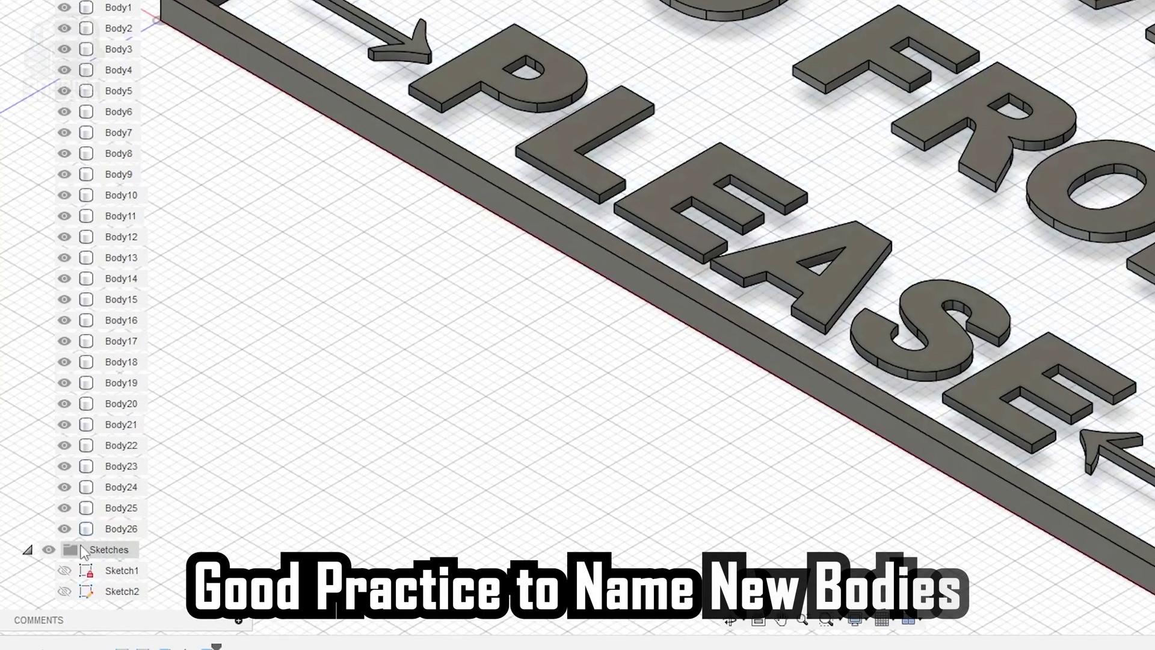
# Step: Rename the new Body26 to Border and show Sketch1 again
pyautogui.click(112, 533)
pyautogui.click(112, 533)
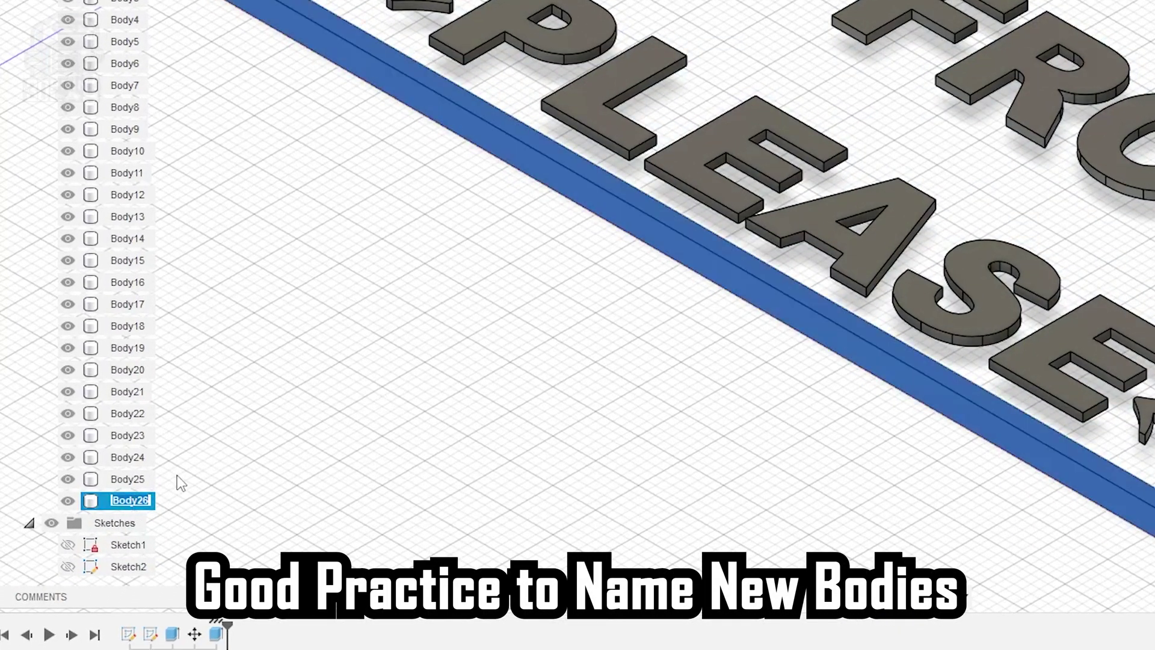
pyautogui.write('Border')
pyautogui.press('Return')
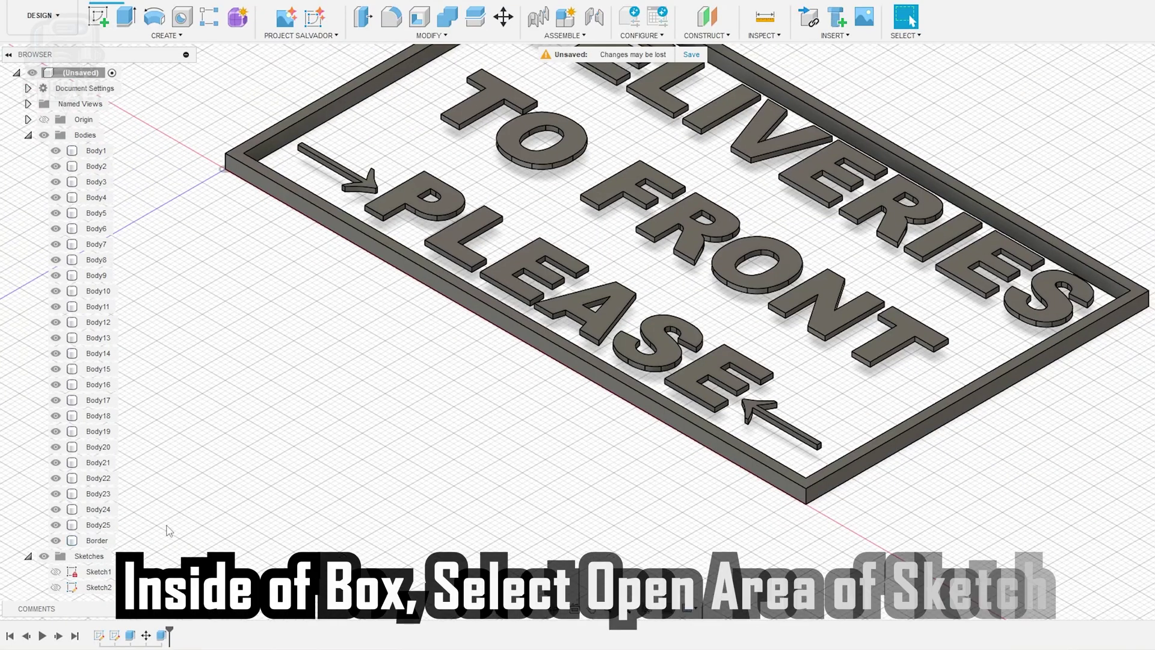
pyautogui.click(67, 544)
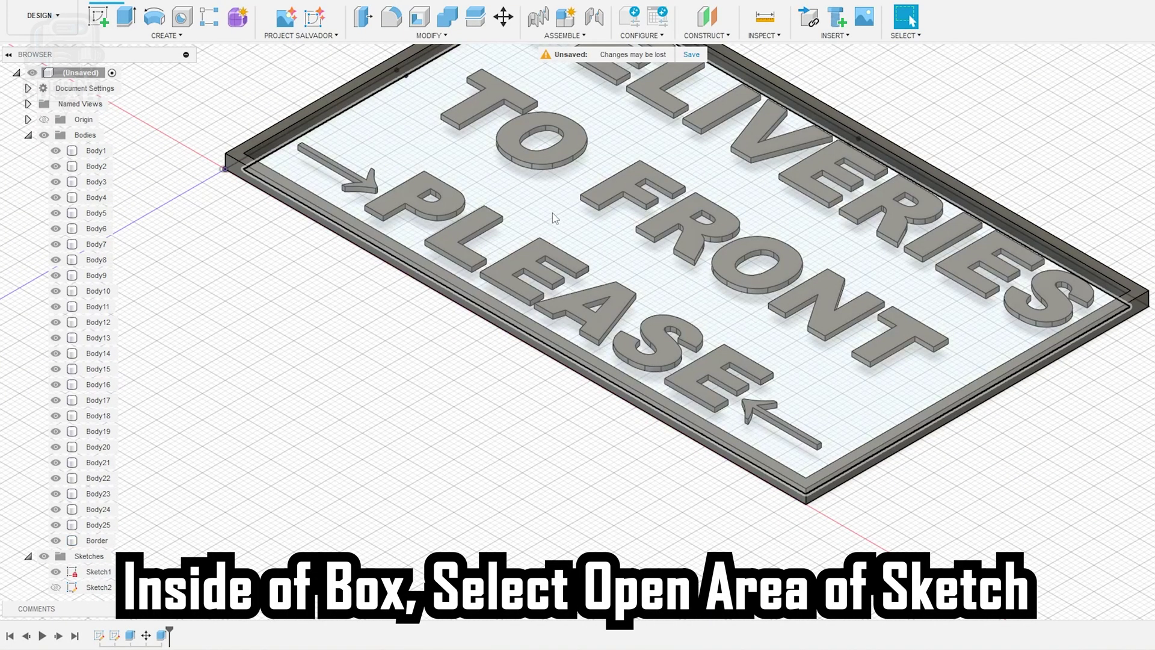
# Step: Extrude the open area inside the border 2 mm as a separate new body
pyautogui.click(552, 211)
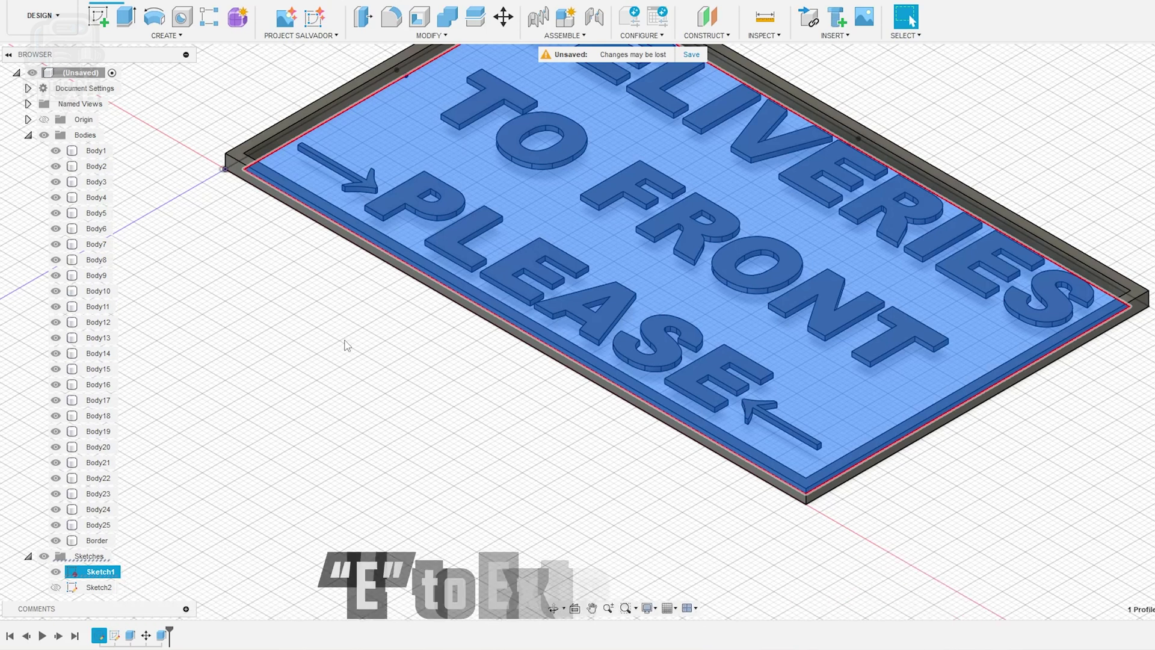
pyautogui.press('e')
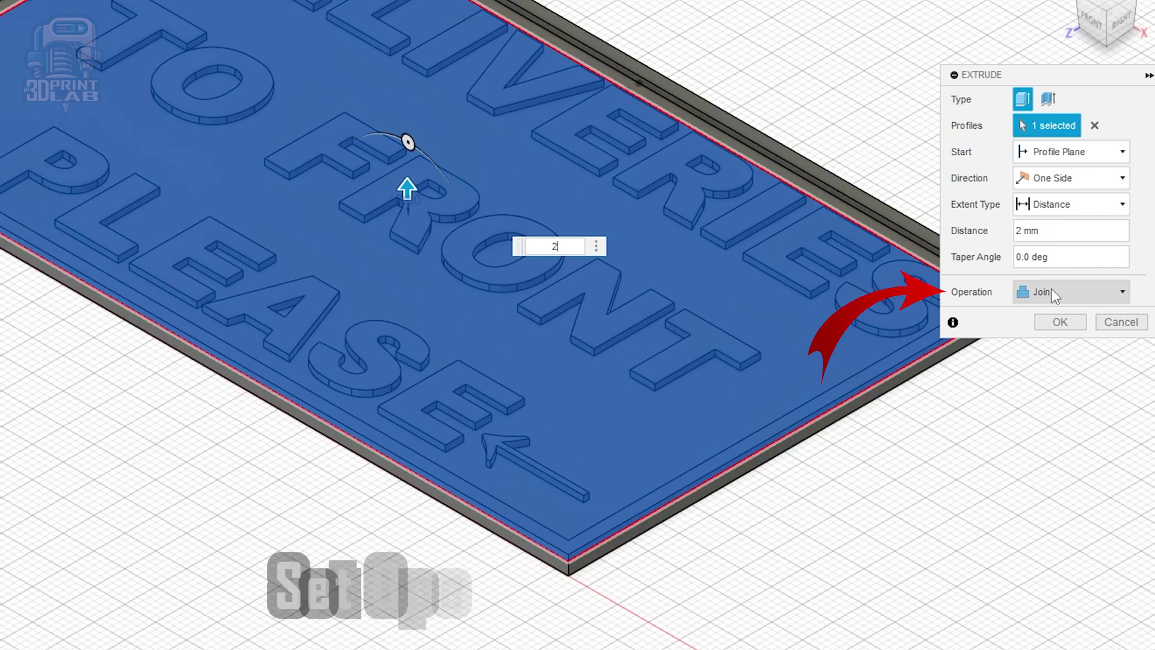
pyautogui.click(1052, 292)
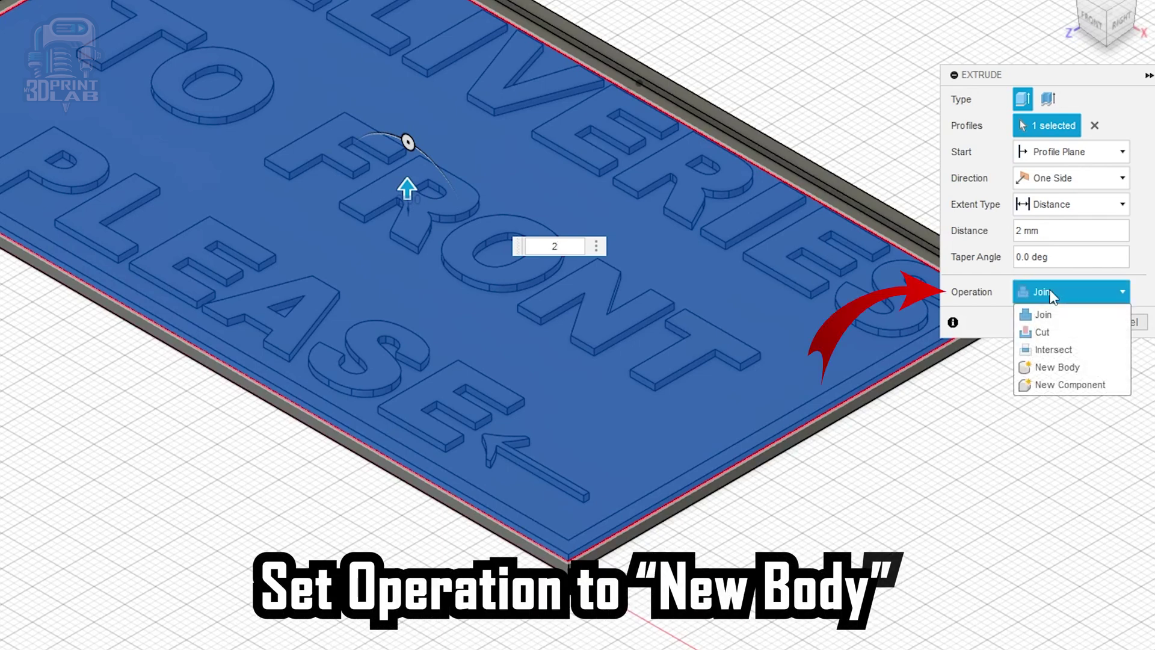
pyautogui.click(1050, 365)
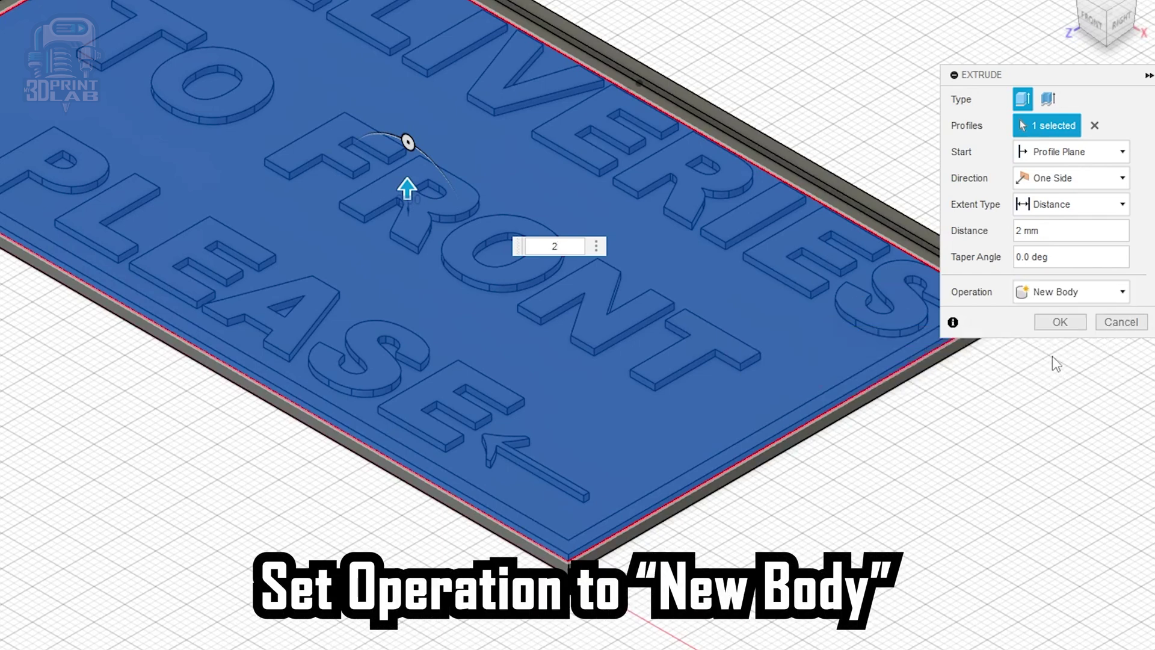
pyautogui.click(1060, 322)
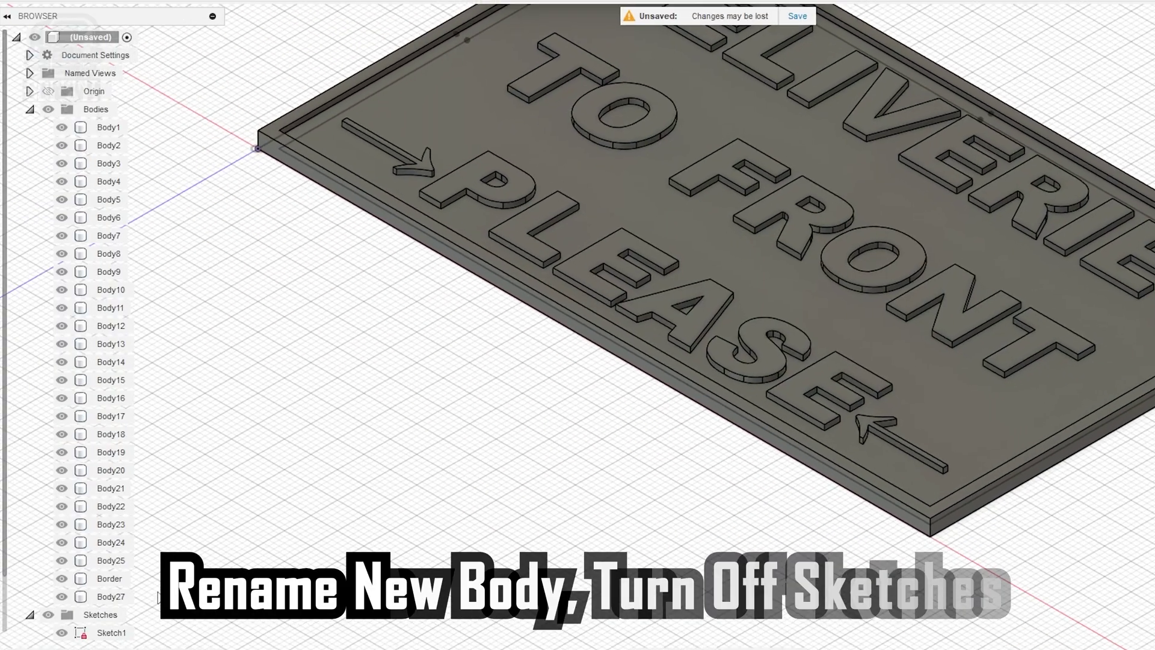
# Step: Rename the new body to Bottom and hide all the sketches
pyautogui.click(110, 597)
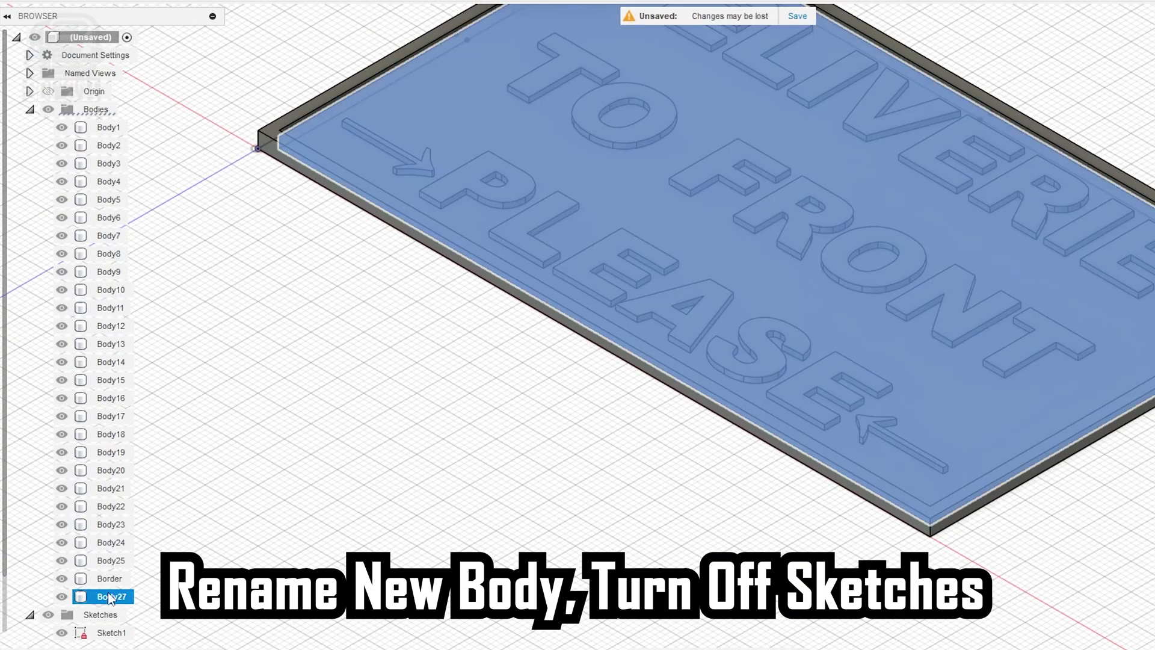
pyautogui.doubleClick(110, 596)
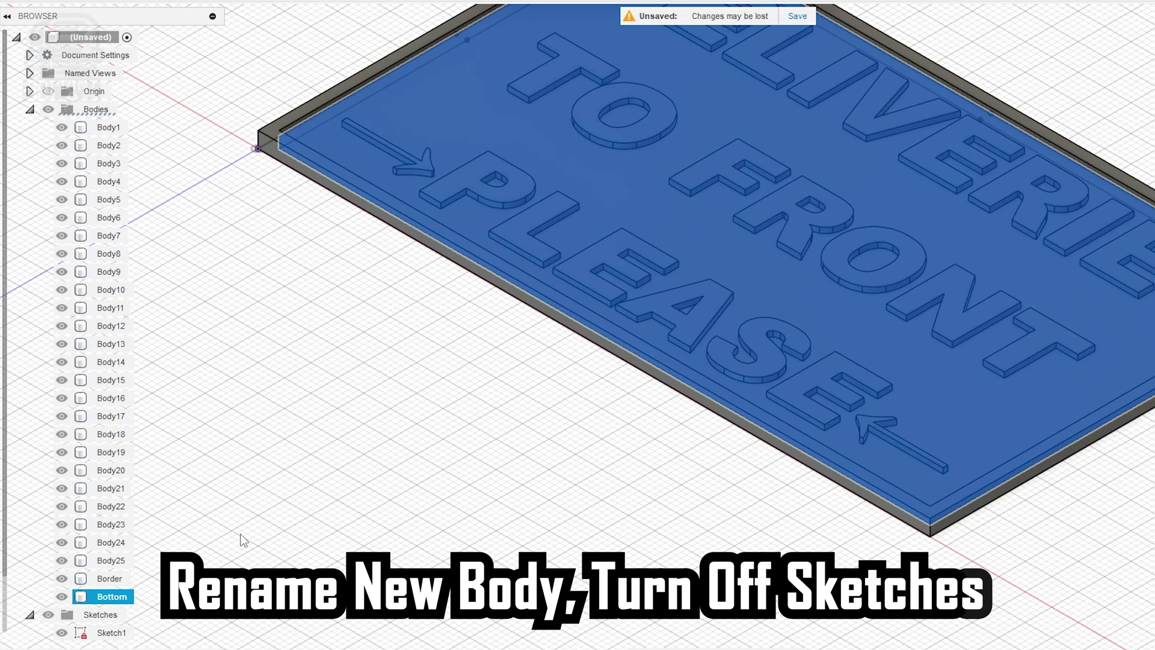
pyautogui.click(240, 524)
pyautogui.click(48, 615)
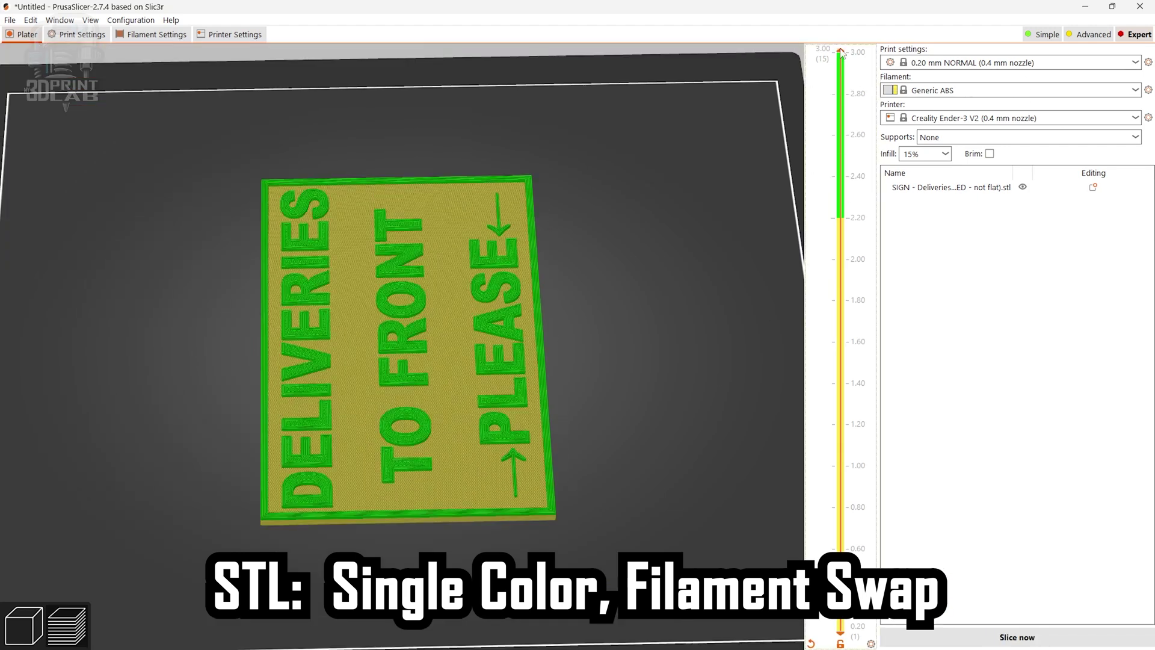
# Step: Limit the sliced sign preview to layer 2.00 on the vertical layer slider
pyautogui.moveTo(841, 51); pyautogui.dragTo(845, 262)
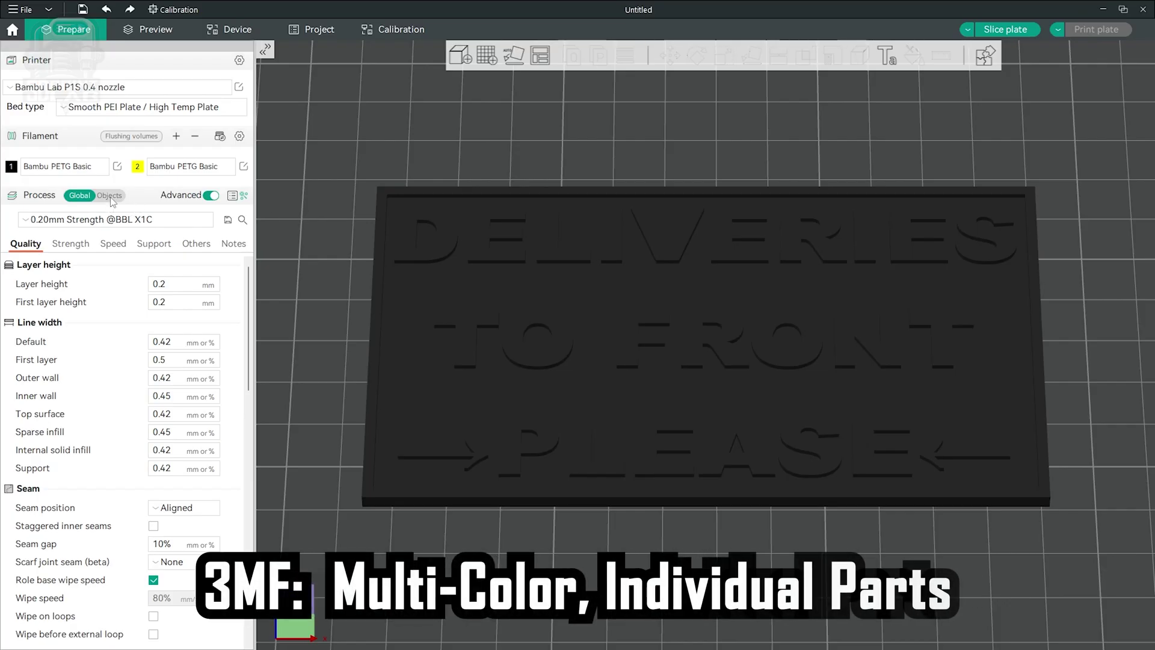
# Step: In per-object mode, put the whole SIGN object on filament 2 and select Border Bottom through SIGN BOTTOM
pyautogui.click(109, 195)
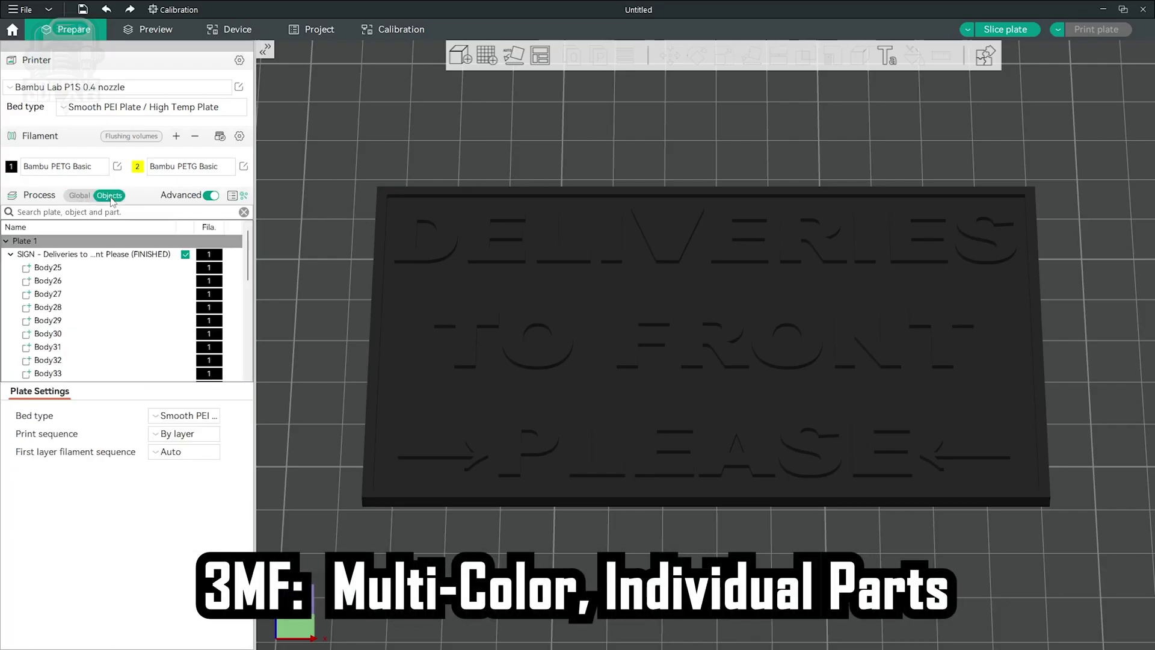
pyautogui.click(51, 255)
pyautogui.press('2')
pyautogui.scroll(-3, 56, 293)
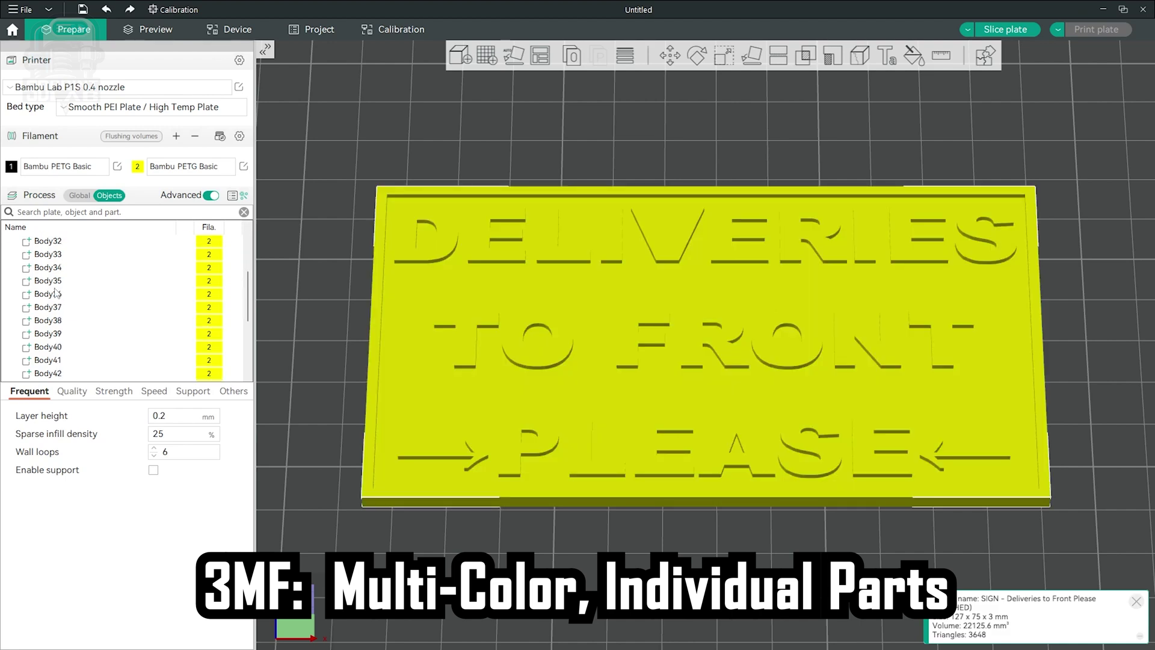
pyautogui.click(67, 334)
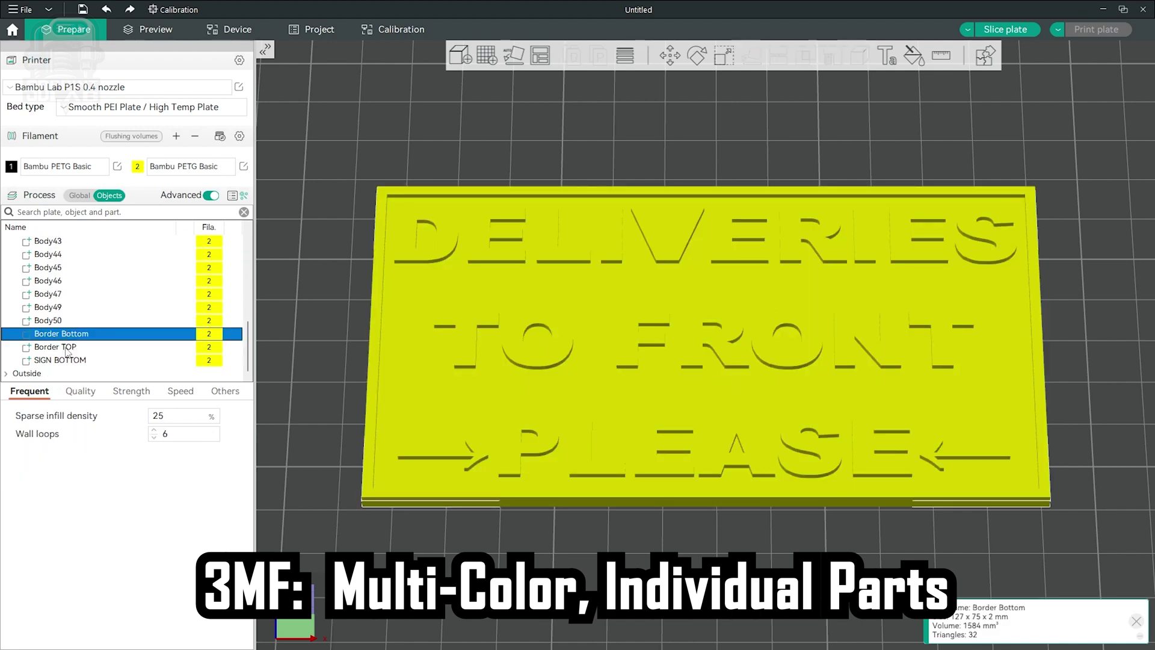
pyautogui.keyDown('shift'); pyautogui.click(71, 361); pyautogui.keyUp('shift')
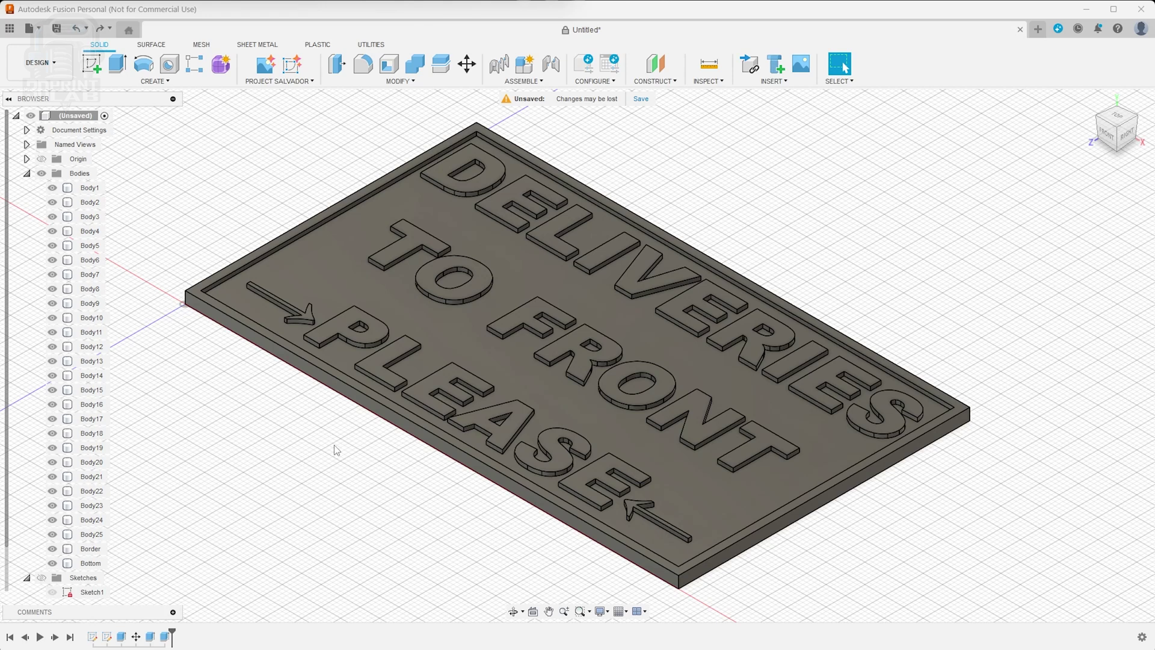
# Step: Extrude the Border body's top face by -1 mm as a cut
pyautogui.click(371, 419)
pyautogui.scroll(5, 391, 415)
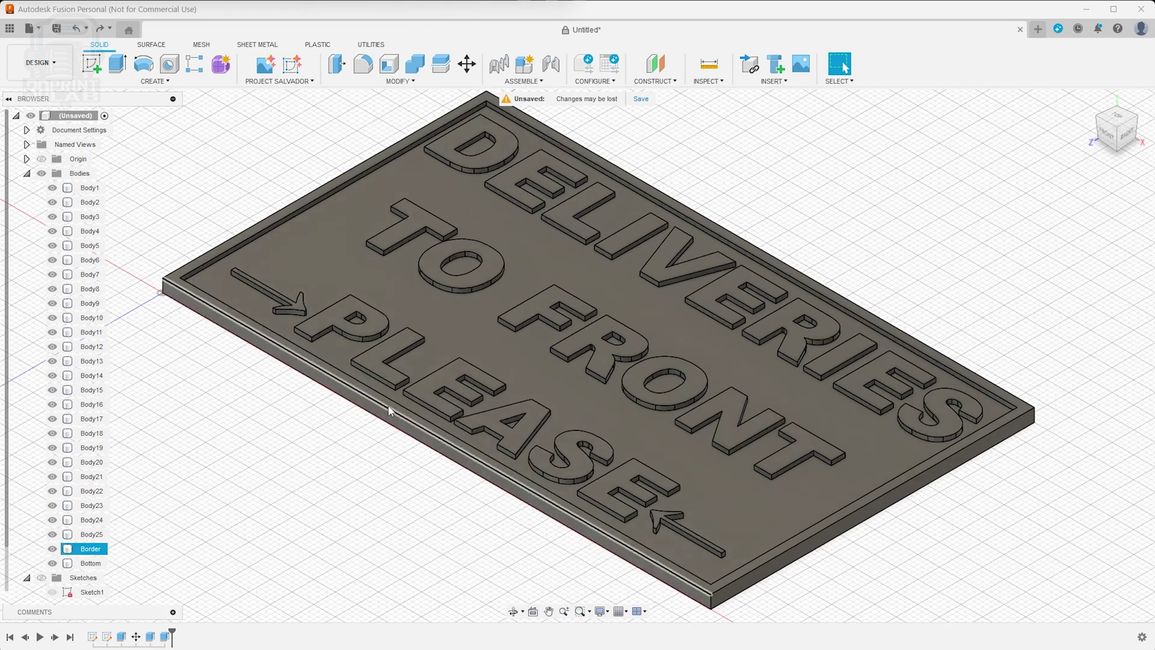
pyautogui.click(399, 406)
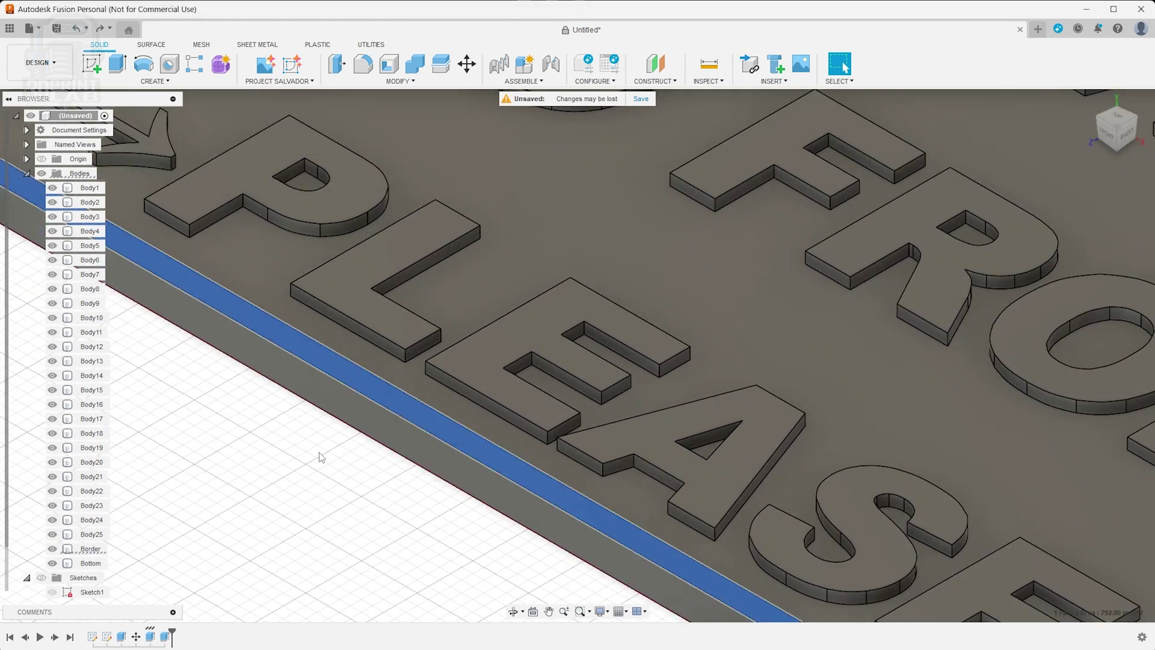
pyautogui.press('e')
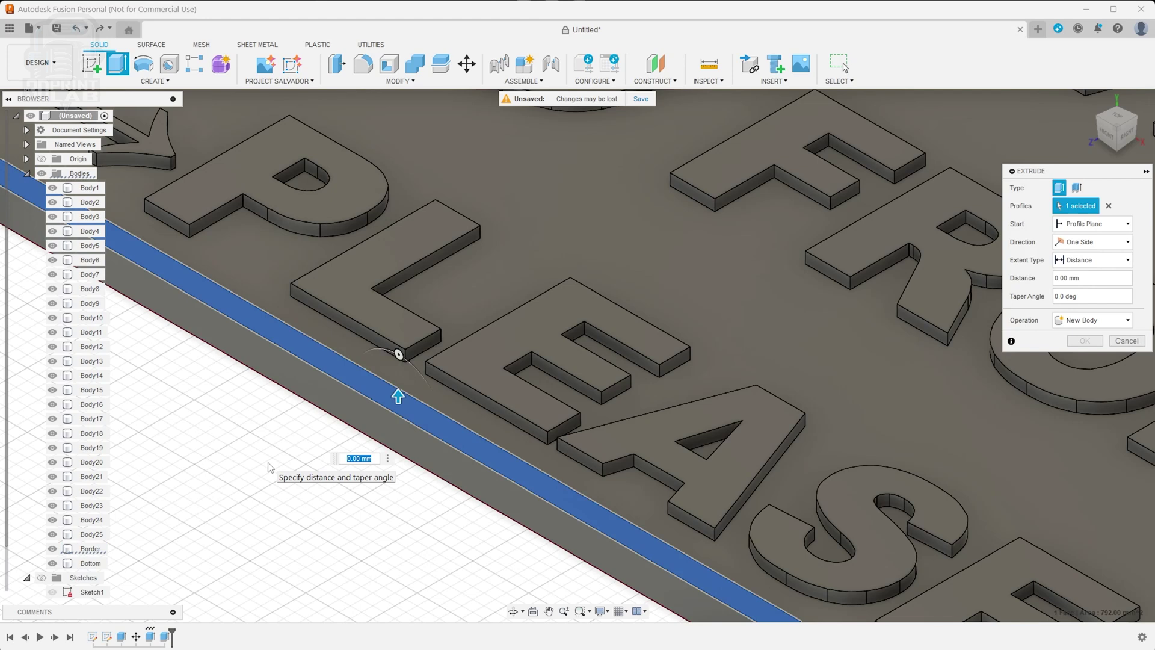
pyautogui.write('-1')
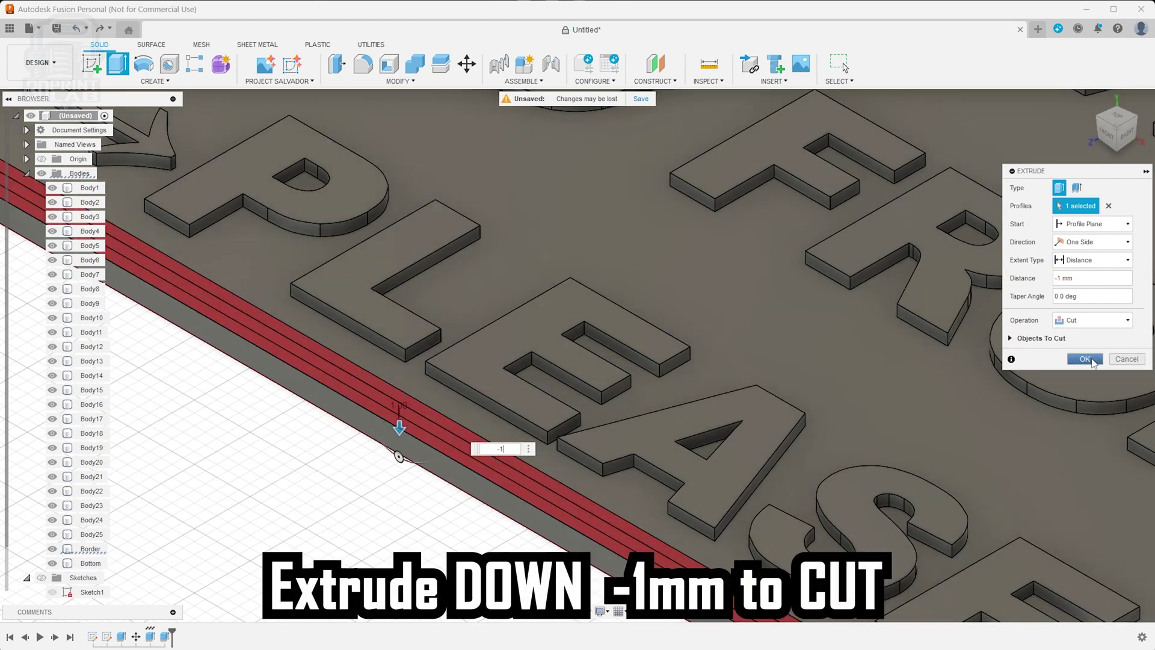
pyautogui.click(1092, 361)
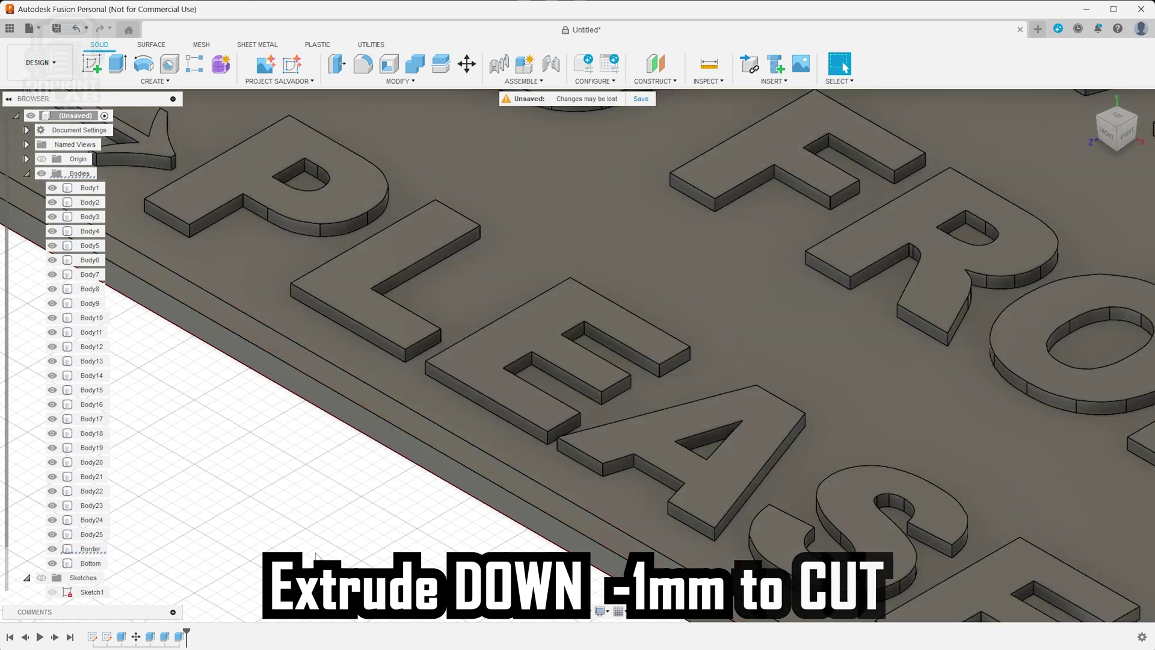
# Step: Extrude the border's top face up 1 mm as a New Body
pyautogui.click(390, 413)
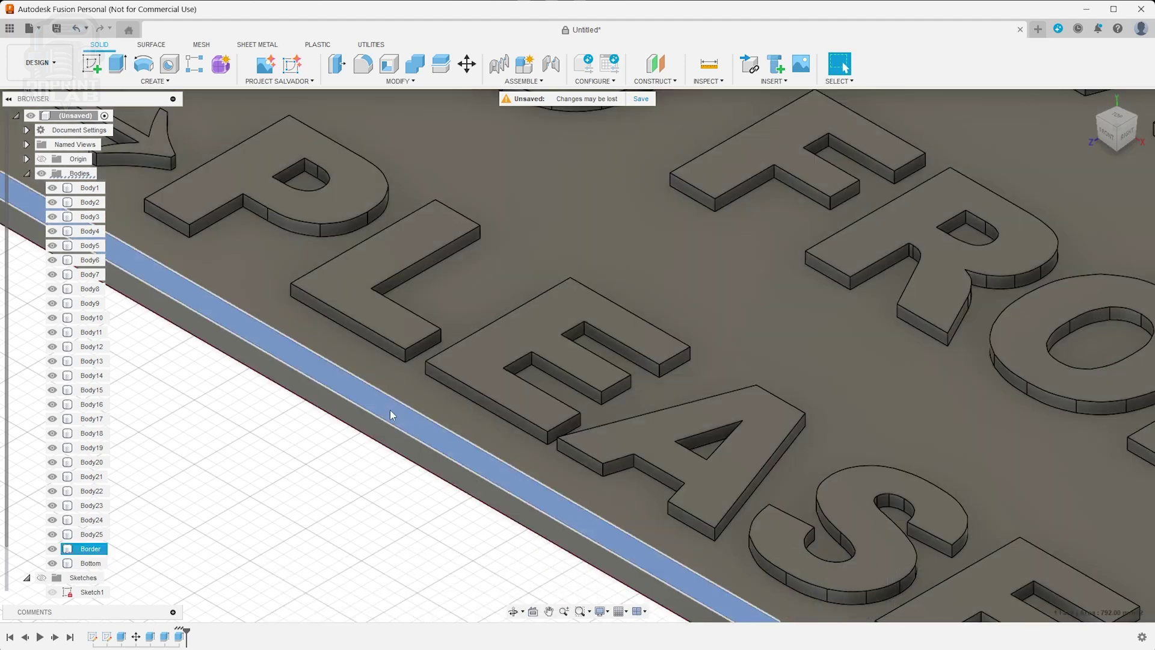
pyautogui.press('e')
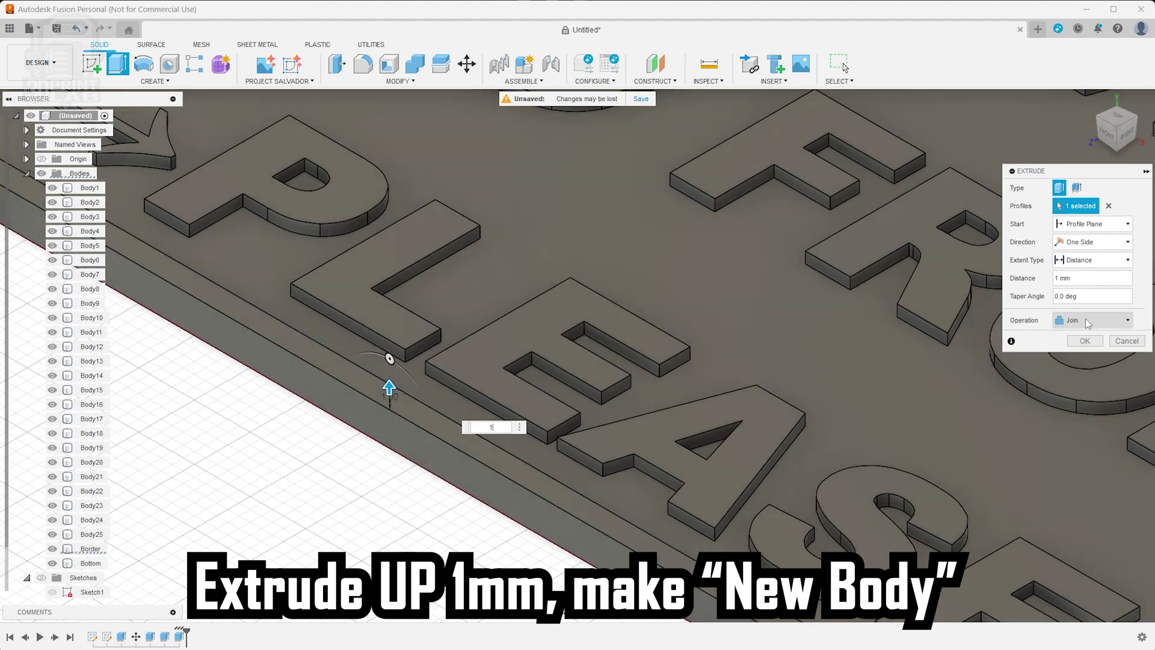
pyautogui.click(1088, 323)
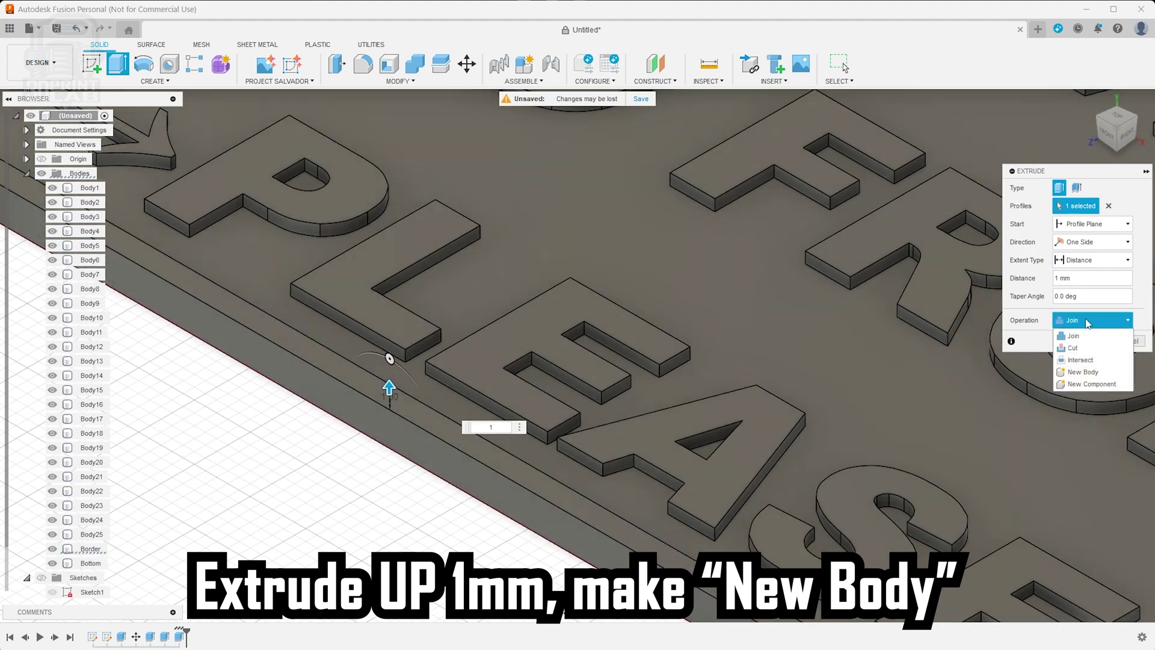
pyautogui.click(1086, 371)
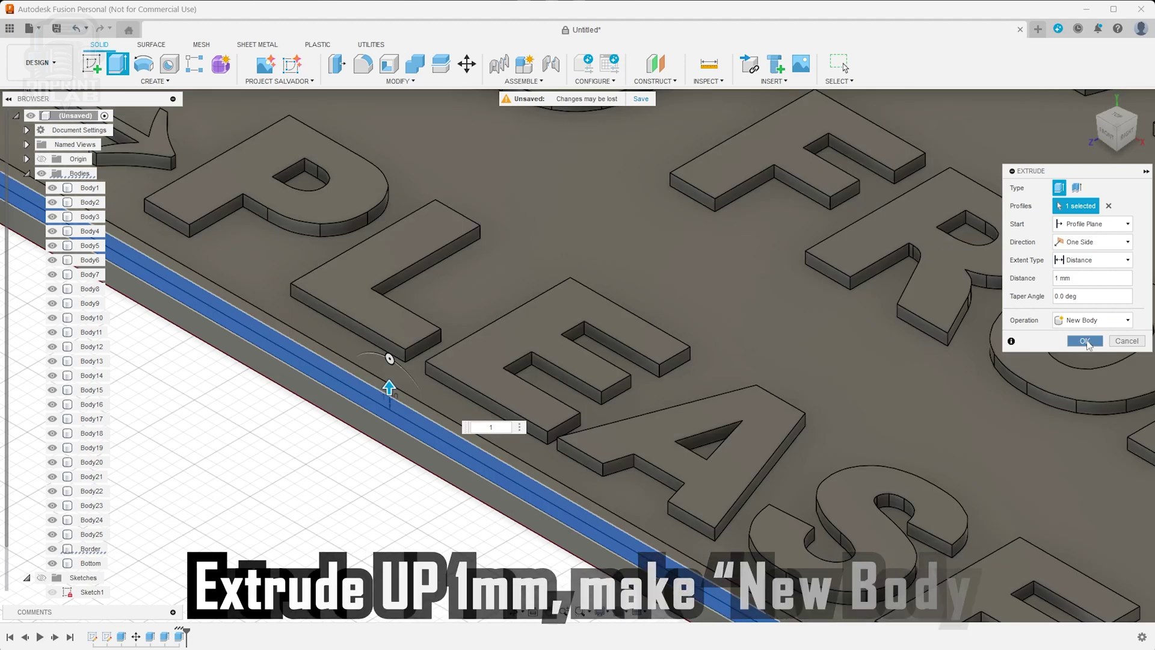
pyautogui.click(1085, 341)
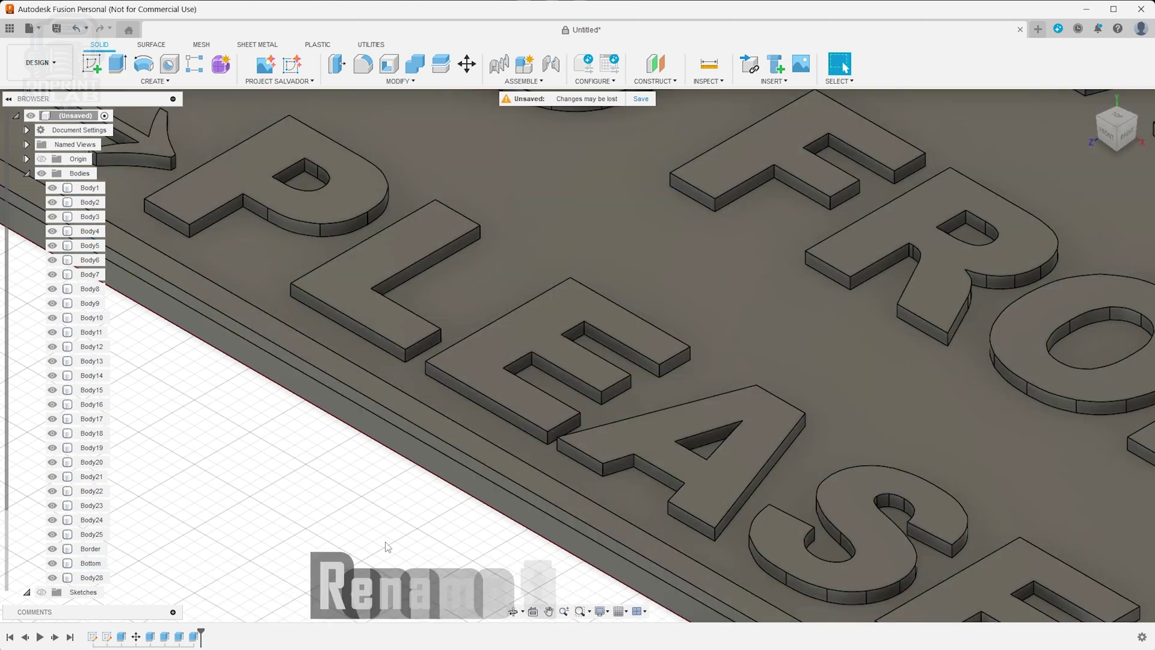
# Step: Rename the new Body28 to 'Top Border'
pyautogui.click(91, 578)
pyautogui.doubleClick(91, 578)
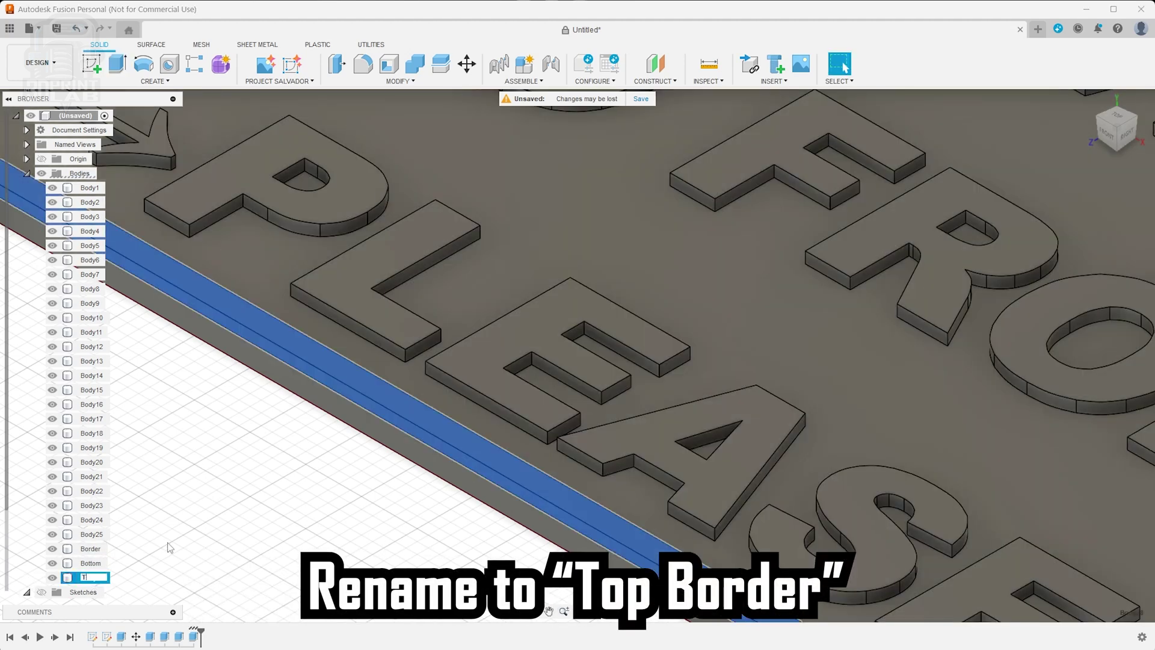
pyautogui.press('Return')
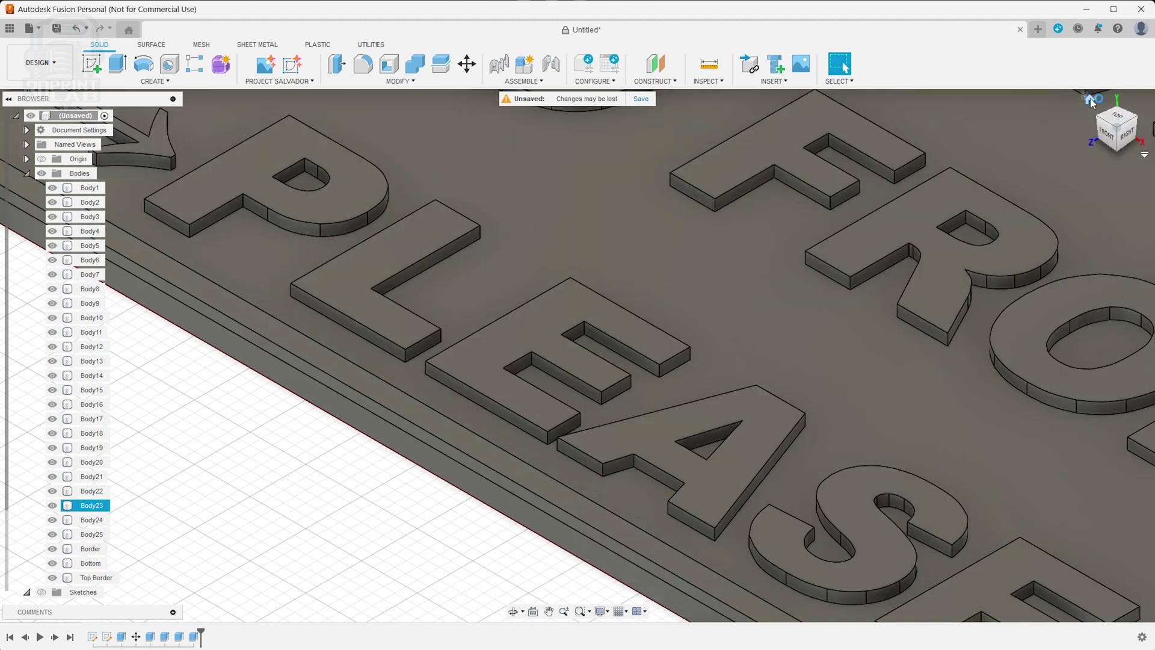
# Step: Return to the Home view of the whole sign and begin moving Top Border up the Bodies list
pyautogui.click(1091, 99)
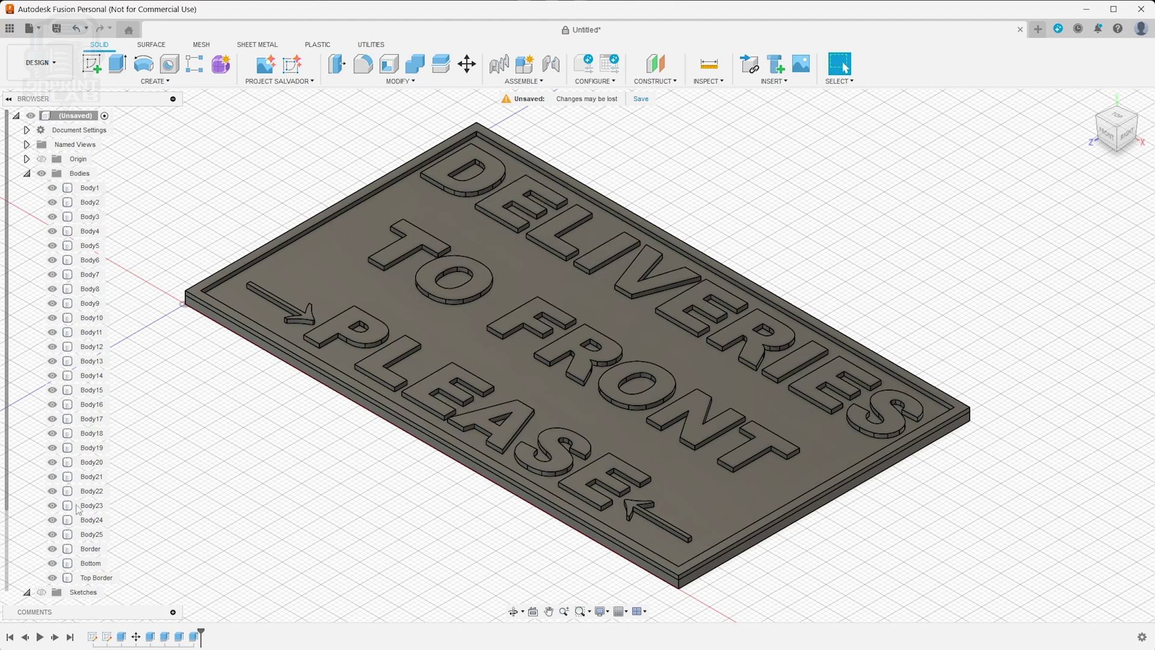
pyautogui.moveTo(89, 580); pyautogui.dragTo(91, 560)
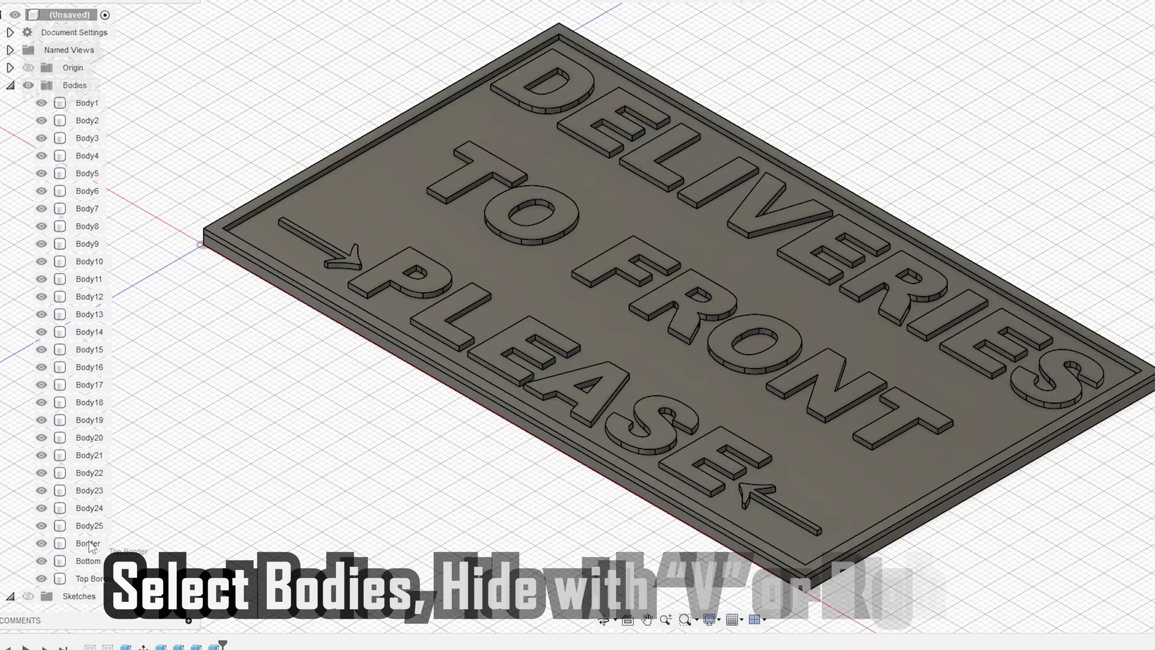
# Step: Place Top Border above Border in the list, then hide all letter and border bodies
pyautogui.moveTo(91, 543); pyautogui.dragTo(90, 540)
pyautogui.click(89, 561)
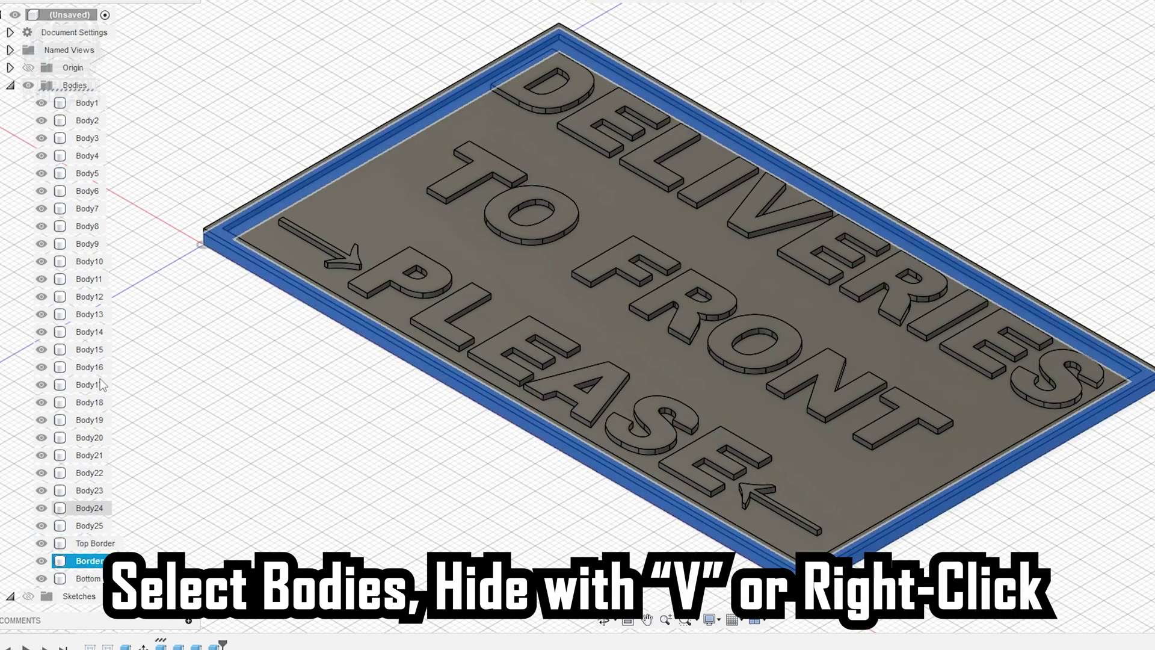
pyautogui.keyDown('shift'); pyautogui.click(89, 103); pyautogui.keyUp('shift')
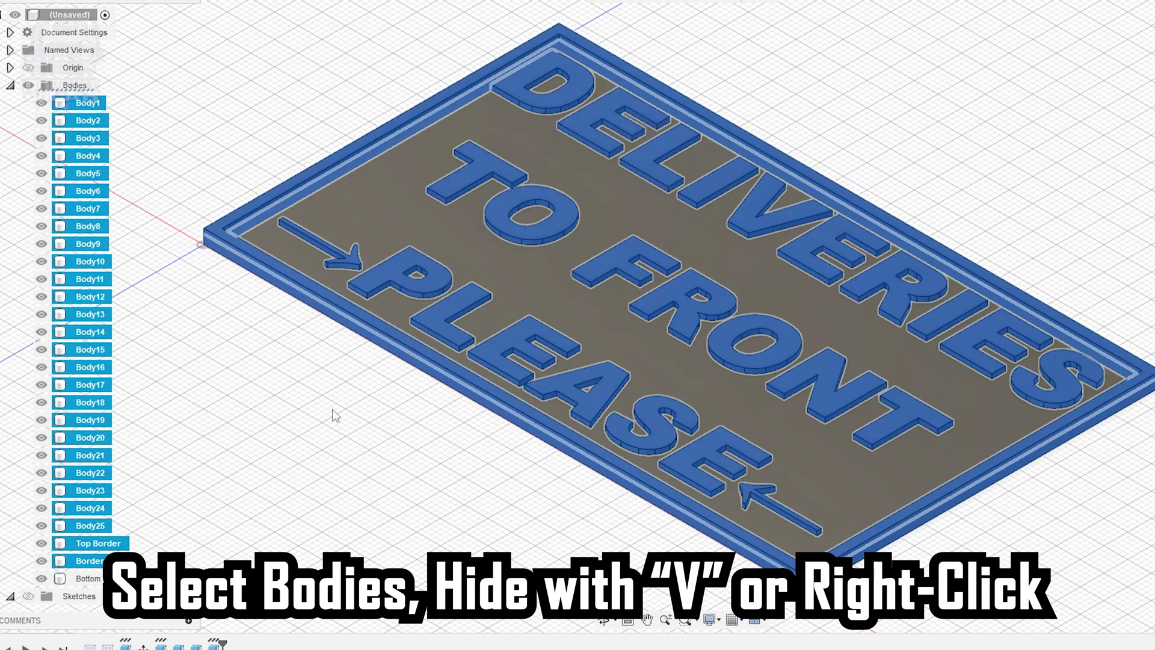
pyautogui.press('v')
pyautogui.press('v')
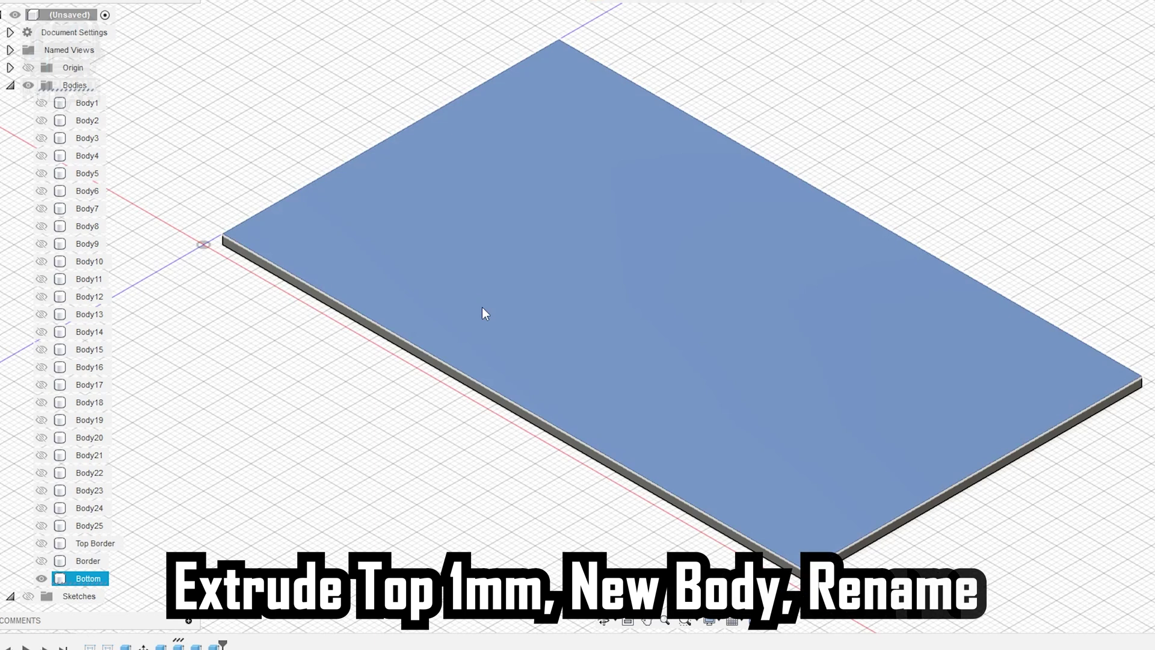
# Step: Extrude the sign plate's top face up 1 mm as a New Body
pyautogui.click(482, 307)
pyautogui.press('e')
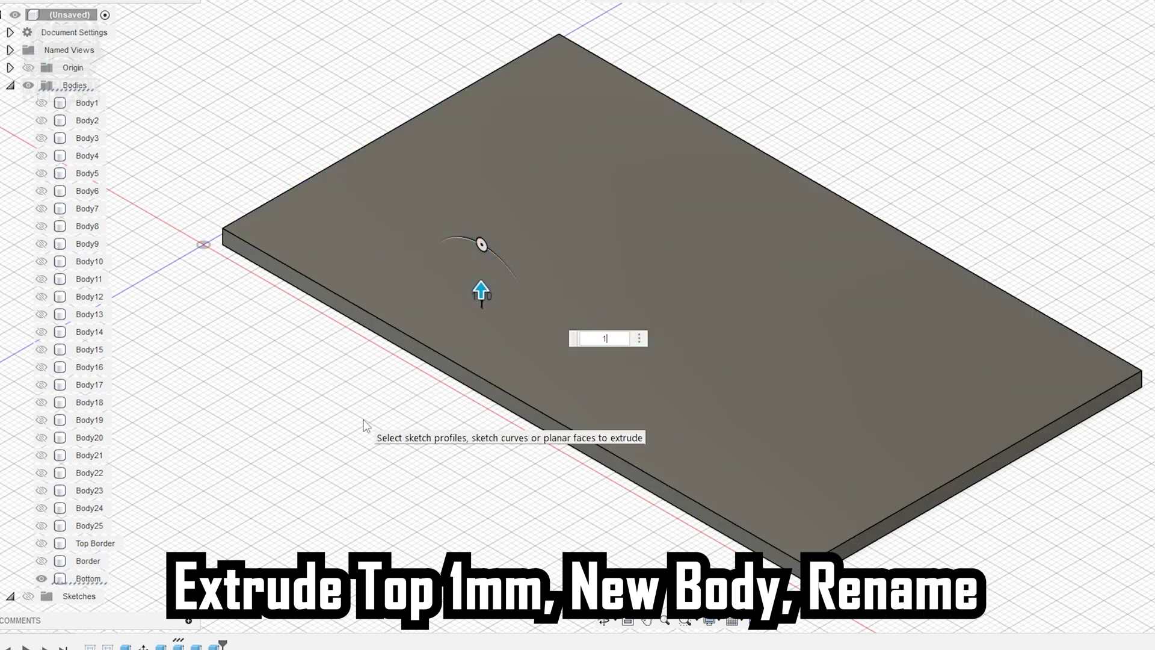
pyautogui.click(1022, 318)
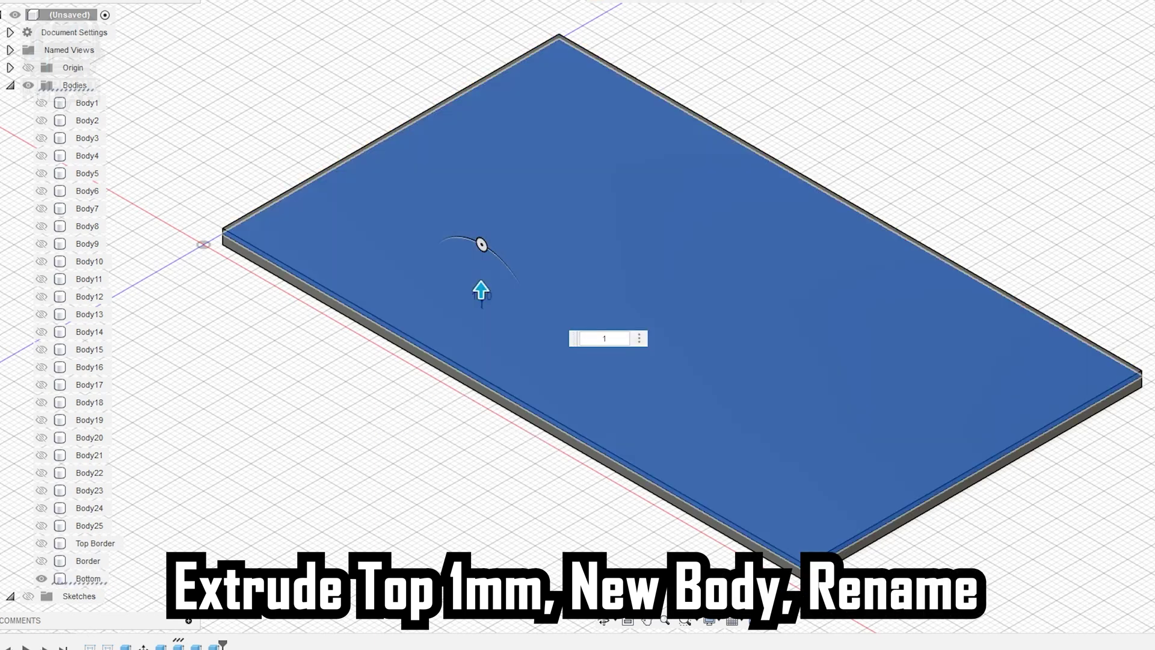
pyautogui.press('Return')
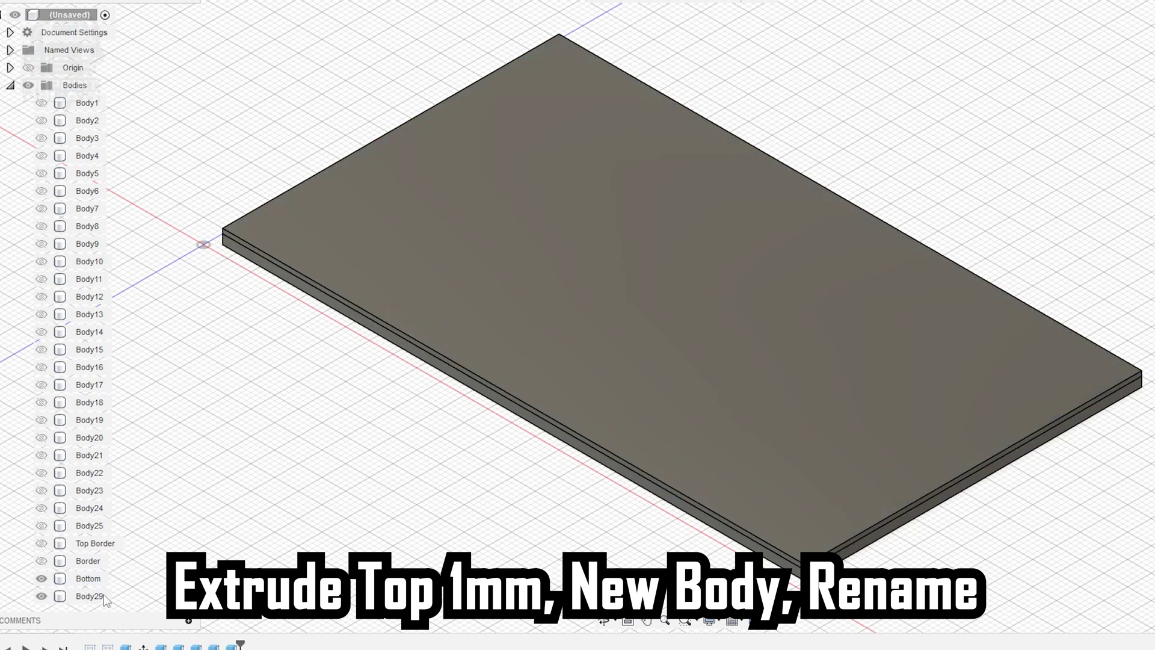
# Step: Rename the new Body29 to 'Sign Top'
pyautogui.doubleClick(102, 595)
pyautogui.write('Sig')
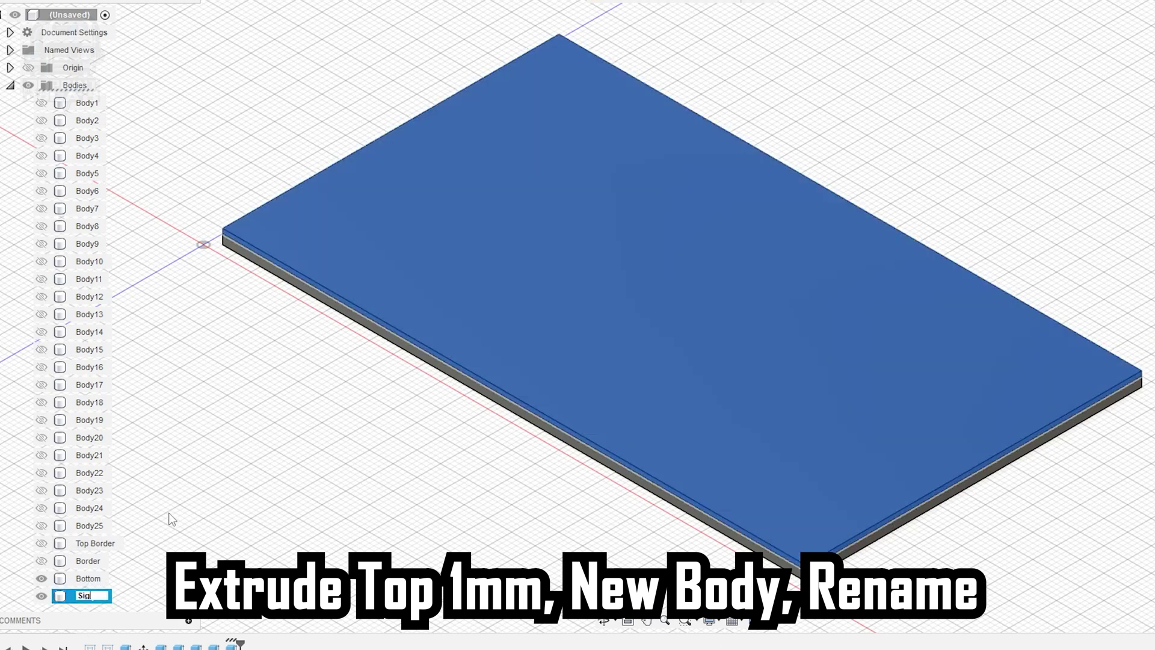
pyautogui.write('n Top')
pyautogui.press('Return')
pyautogui.scroll(-1, 41, 588)
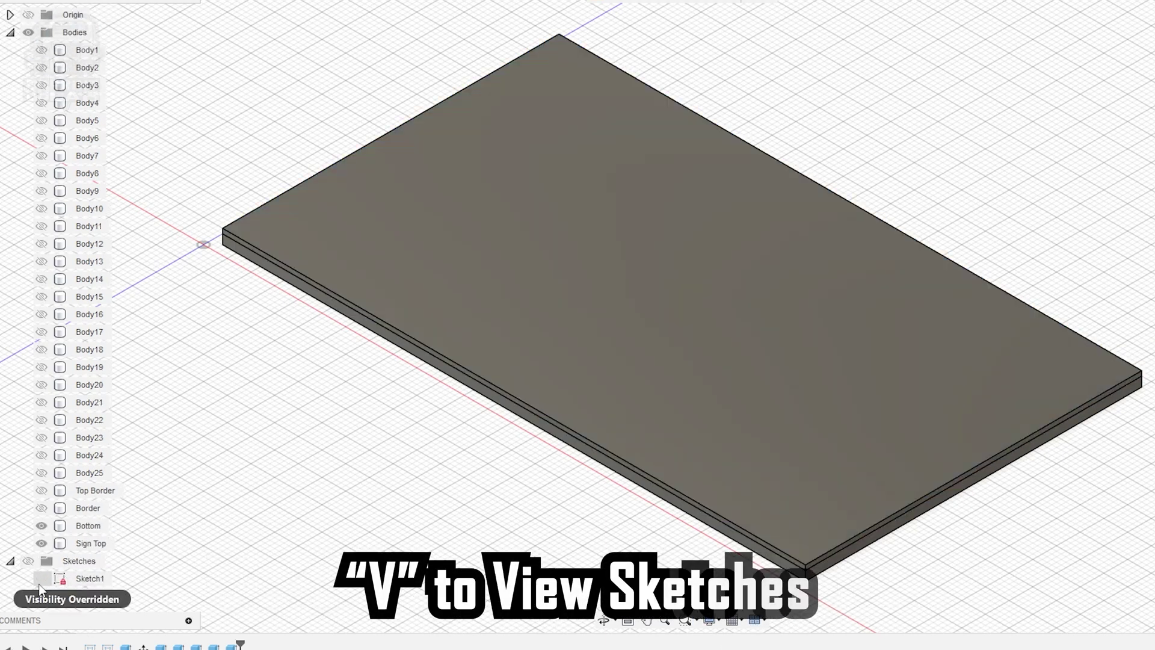
# Step: Show the DELIVERIES TO FRONT PLEASE sketch, hide the Bottom body, and keep Sign Top visible
pyautogui.click(27, 561)
pyautogui.click(41, 596)
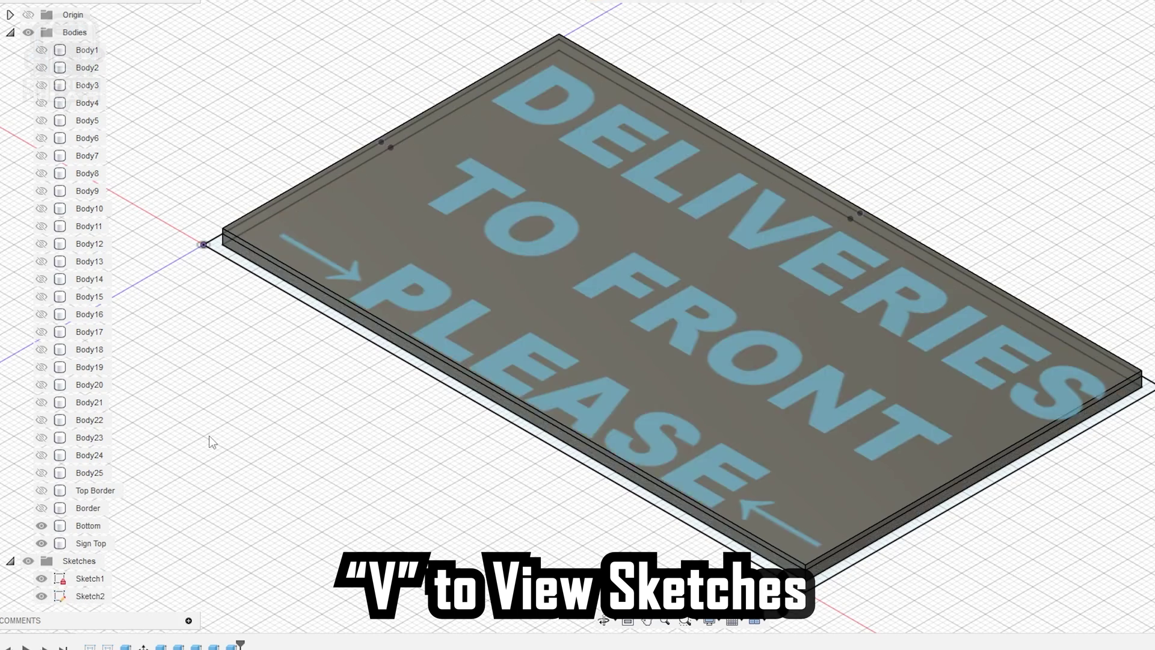
pyautogui.click(552, 310)
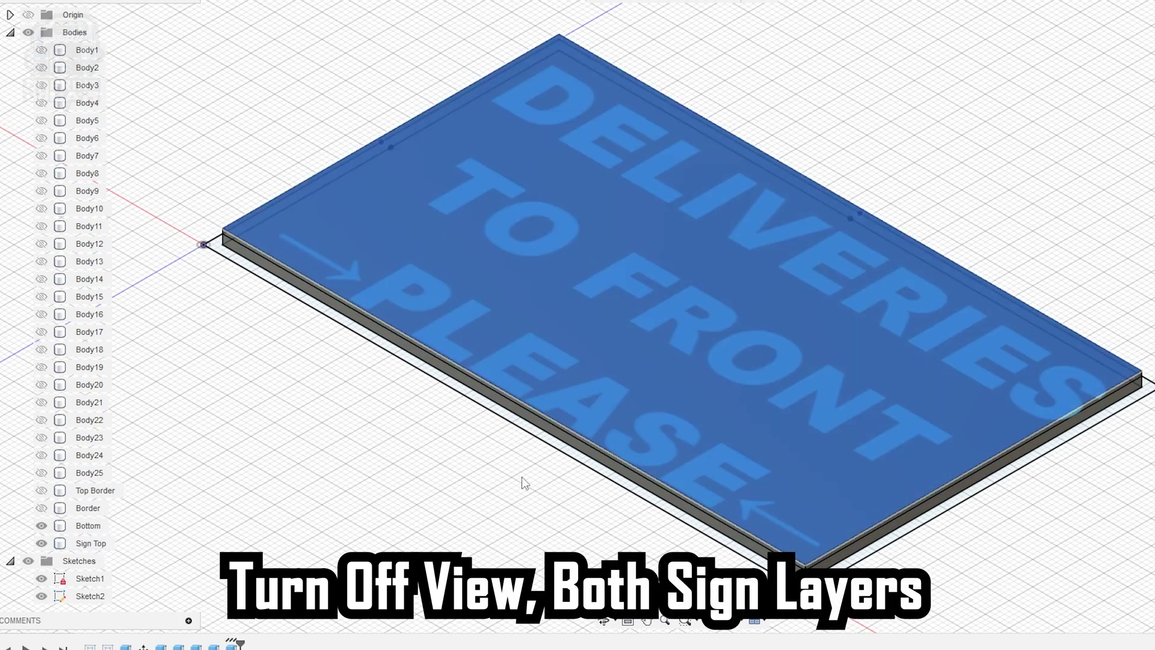
pyautogui.click(523, 483)
pyautogui.click(42, 544)
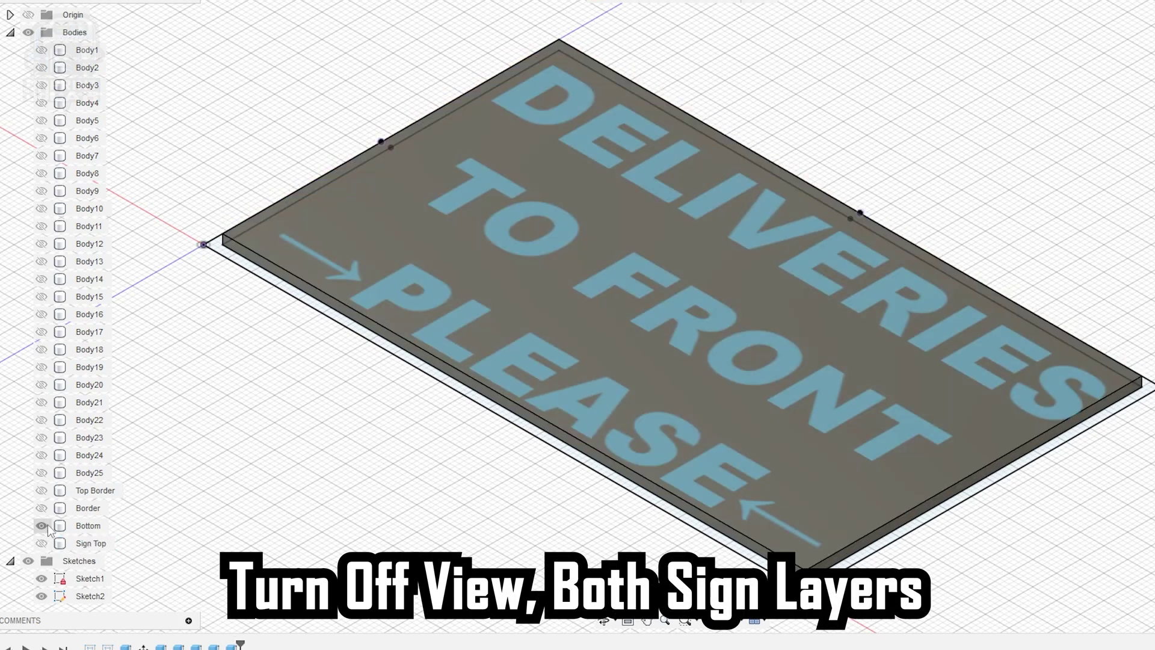
pyautogui.click(42, 525)
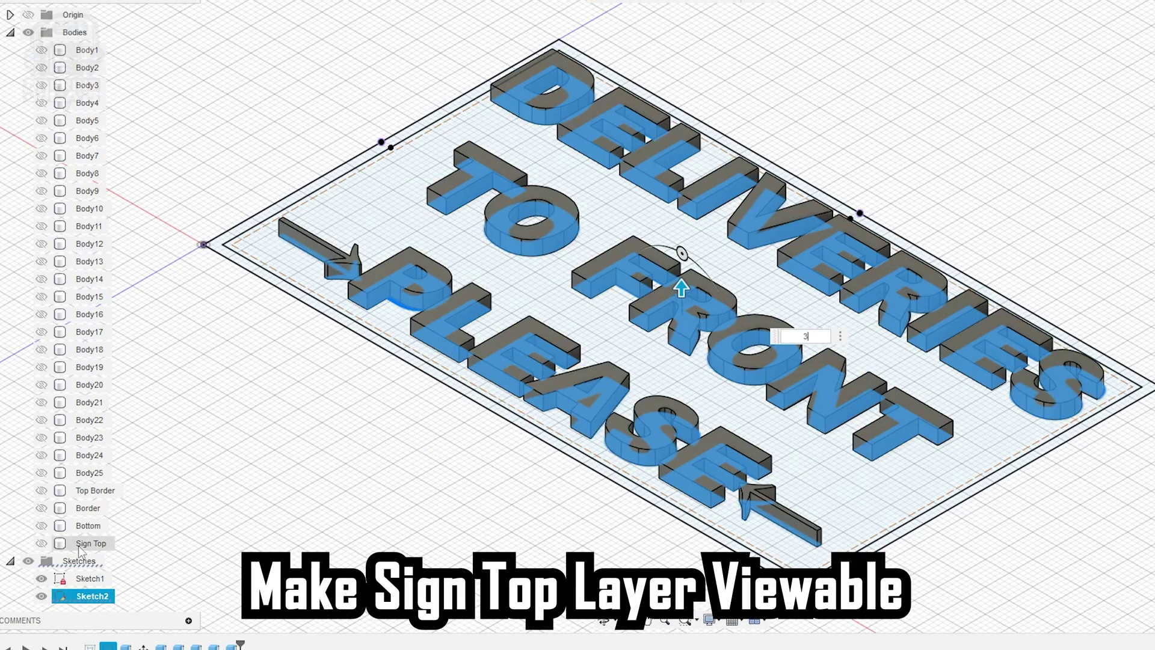
pyautogui.click(41, 543)
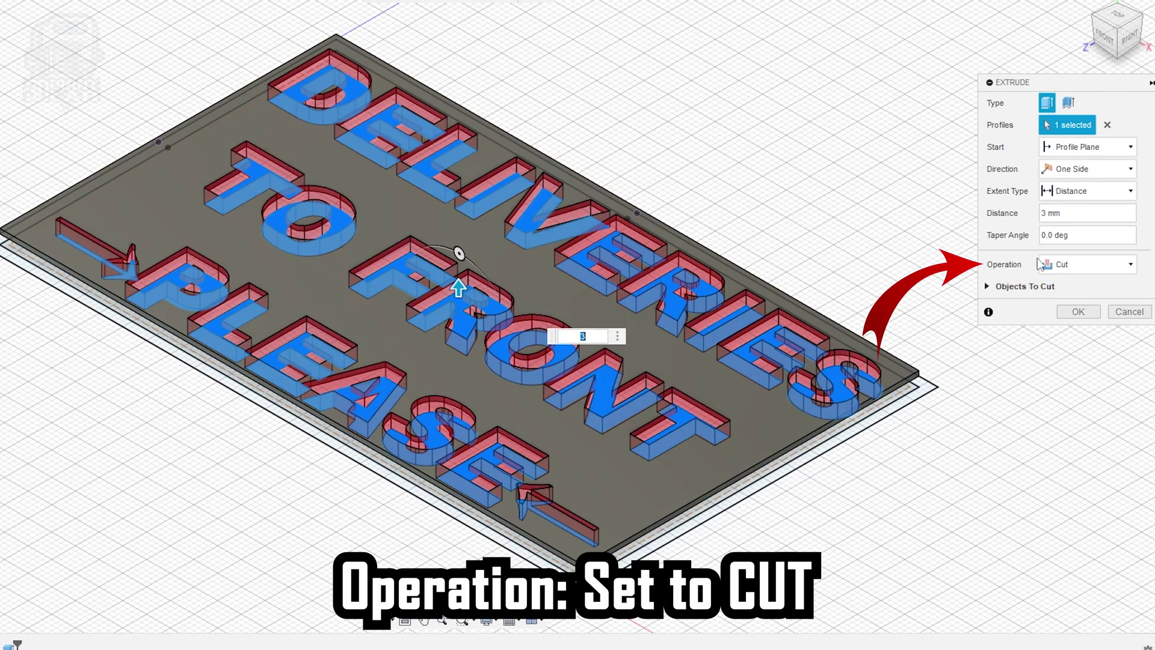
# Step: Cut the 3 mm letter extrusion into Sign Top, then unhide every body from Body1 through Bottom
pyautogui.click(1095, 263)
pyautogui.click(1086, 295)
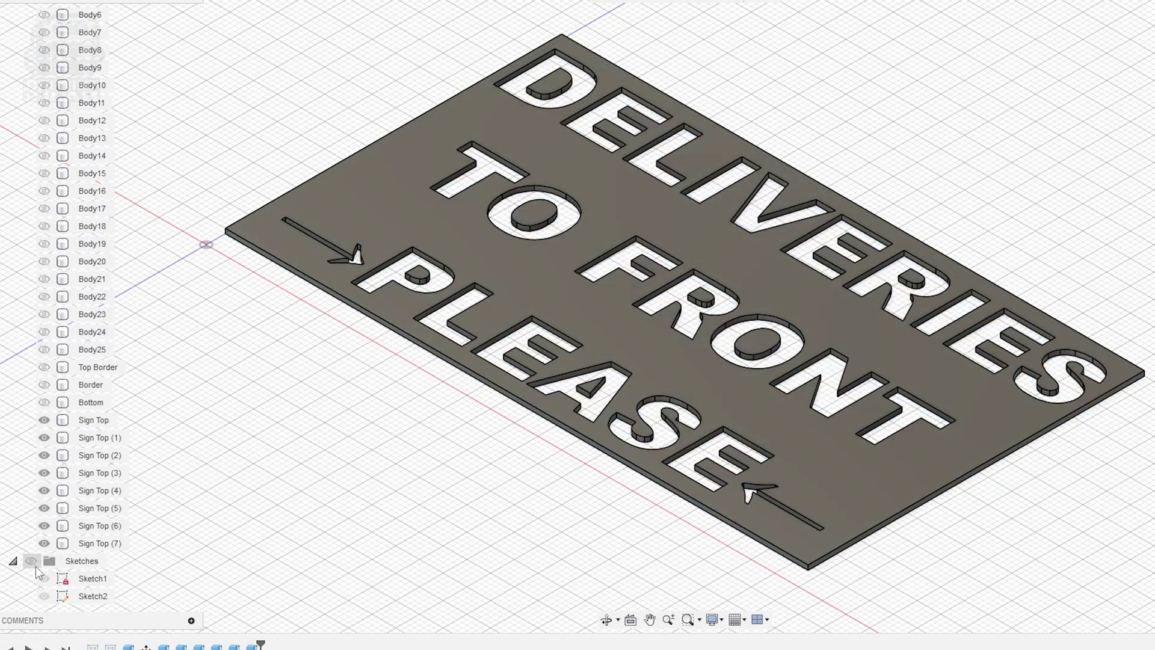
pyautogui.click(98, 405)
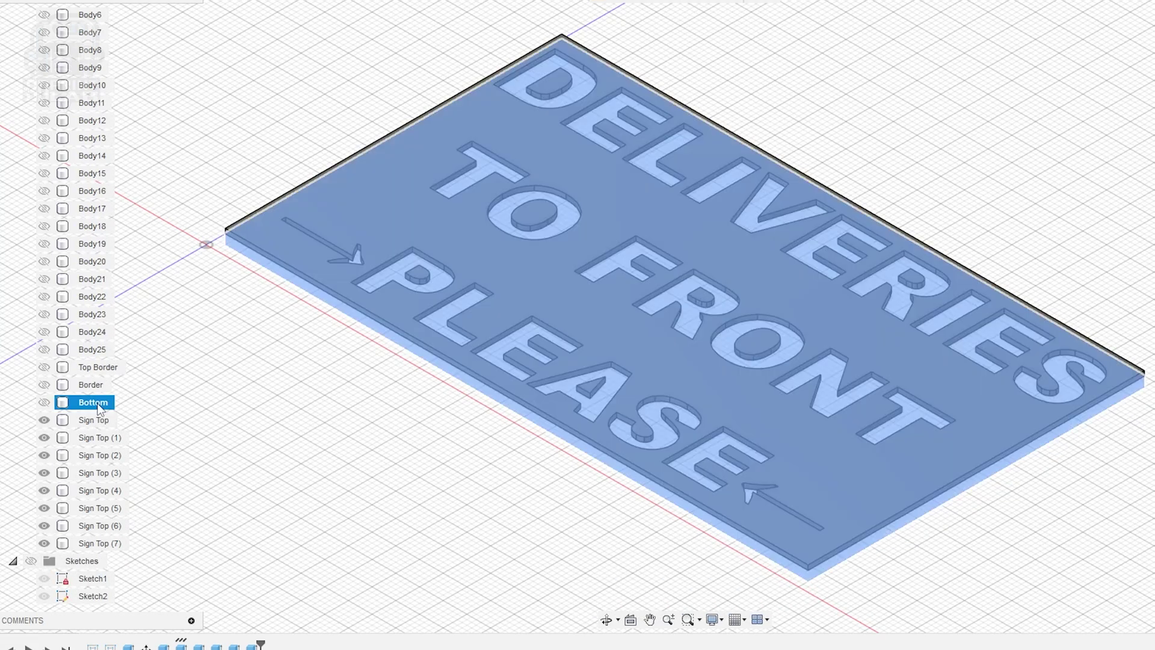
pyautogui.scroll(5, 98, 409)
pyautogui.keyDown('shift'); pyautogui.click(85, 104); pyautogui.keyUp('shift')
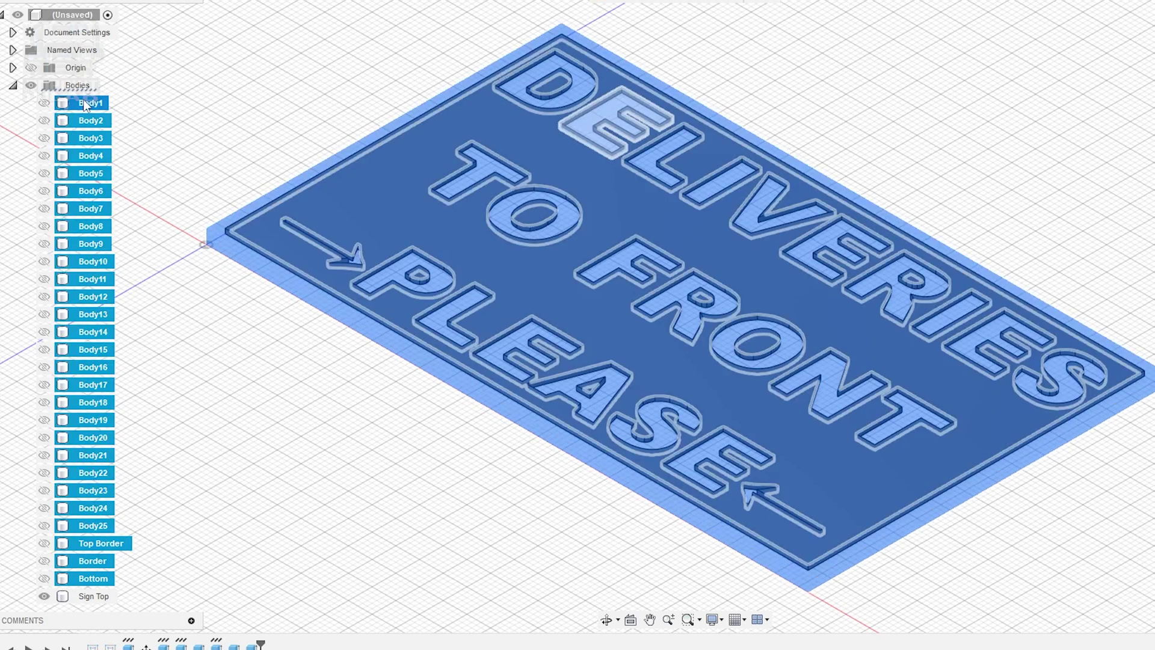
pyautogui.press('v')
pyautogui.press('Escape')
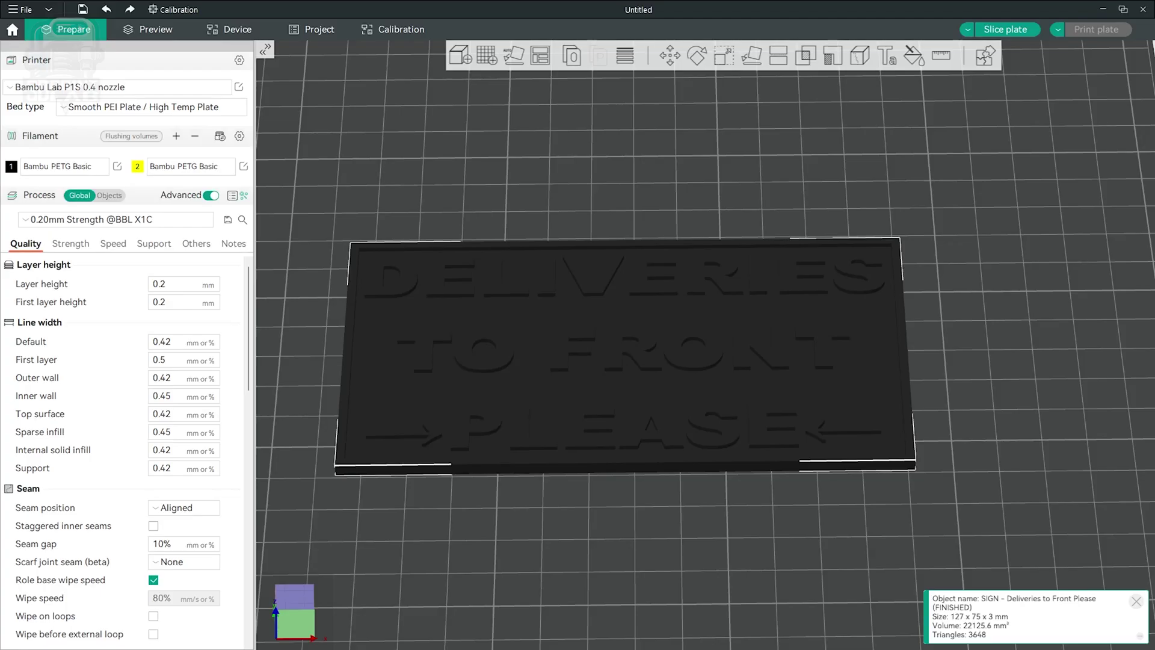
# Step: Switch Process to per-object mode and select the SIGN object's parts and the whole object
pyautogui.click(112, 201)
pyautogui.scroll(-5, 74, 337)
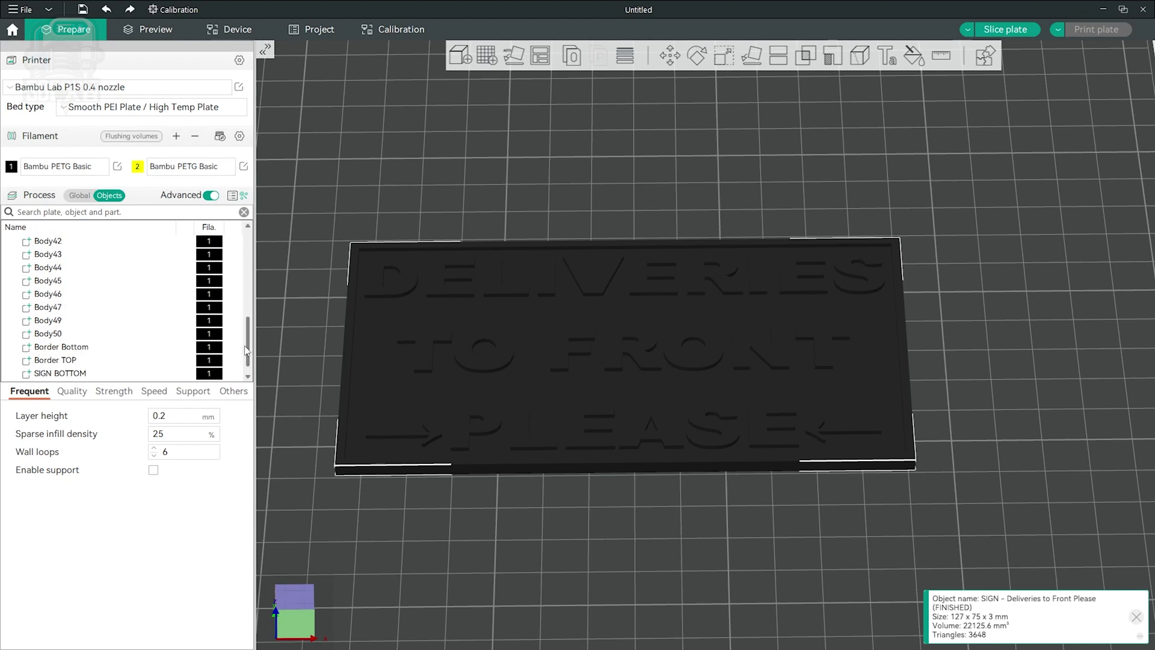
pyautogui.click(60, 334)
pyautogui.click(55, 347)
pyautogui.click(79, 361)
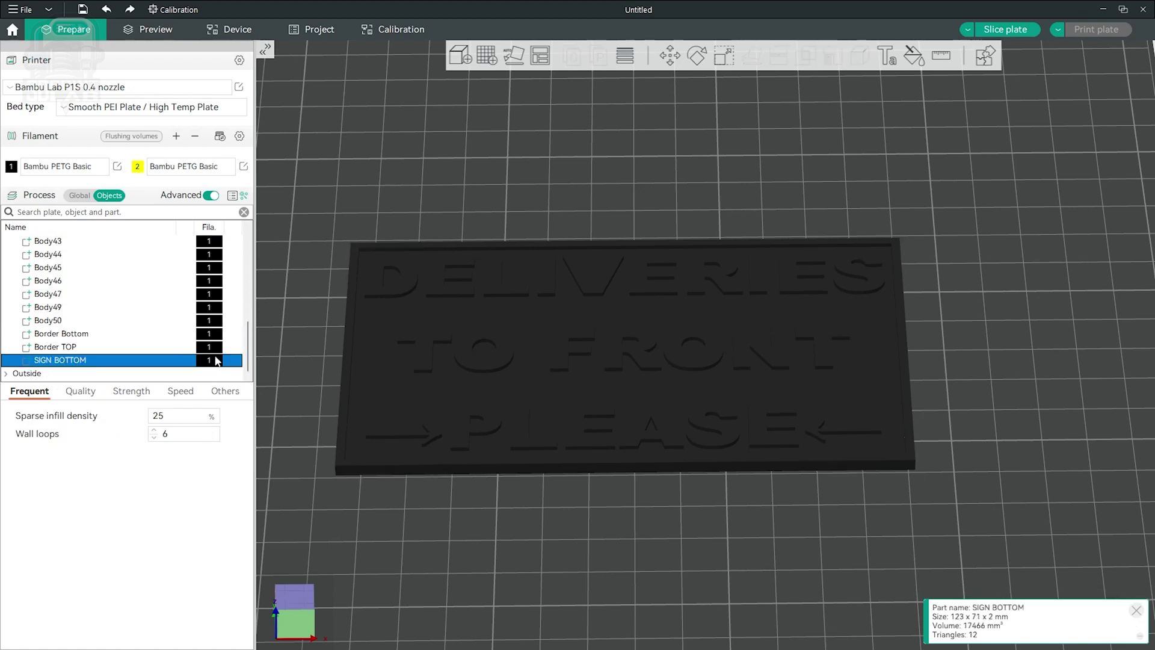
pyautogui.click(815, 273)
# Step: Fill-paint the DELIVERIES, TO FRONT and PLEASE letters, arrows and border rim with yellow filament 2
pyautogui.click(913, 56)
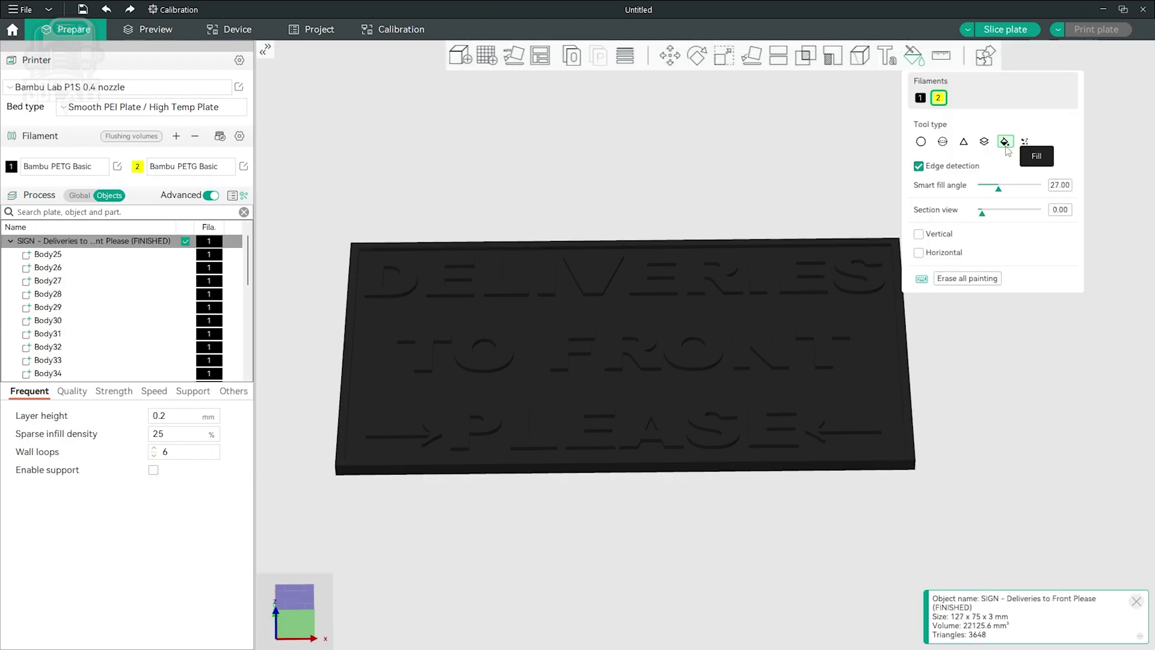
pyautogui.click(1004, 142)
pyautogui.moveTo(866, 277)
pyautogui.mouseDown()
pyautogui.moveTo(756, 271)
pyautogui.moveTo(644, 294)
pyautogui.moveTo(382, 269)
pyautogui.moveTo(468, 350)
pyautogui.moveTo(823, 359)
pyautogui.mouseUp()
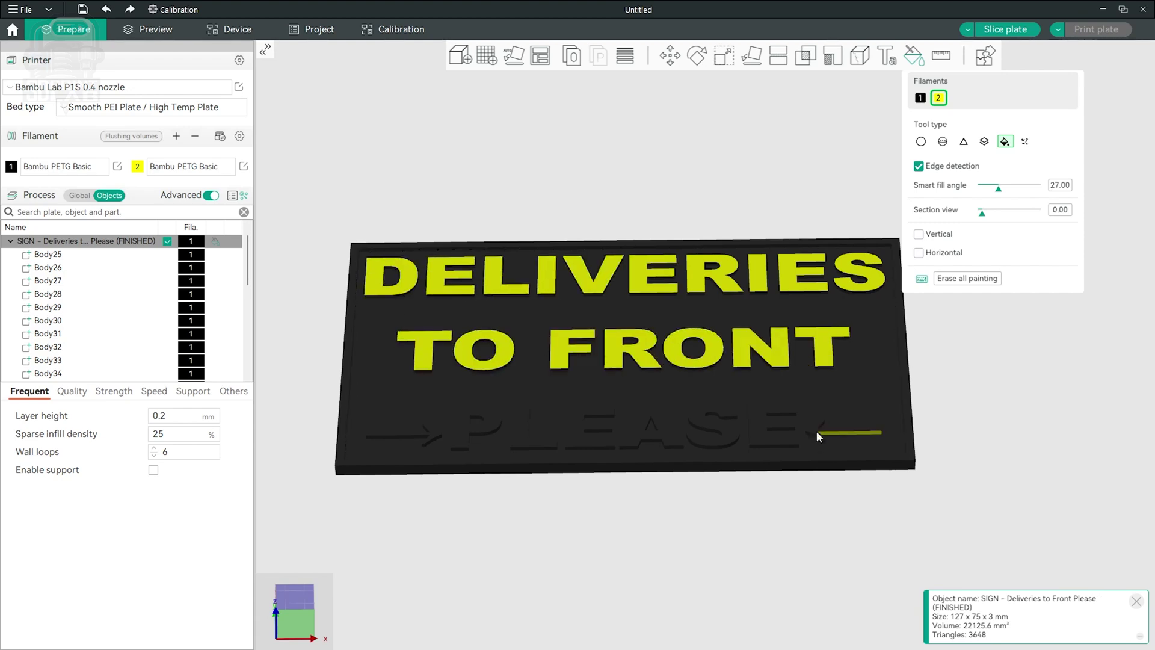
pyautogui.moveTo(811, 433); pyautogui.dragTo(573, 433)
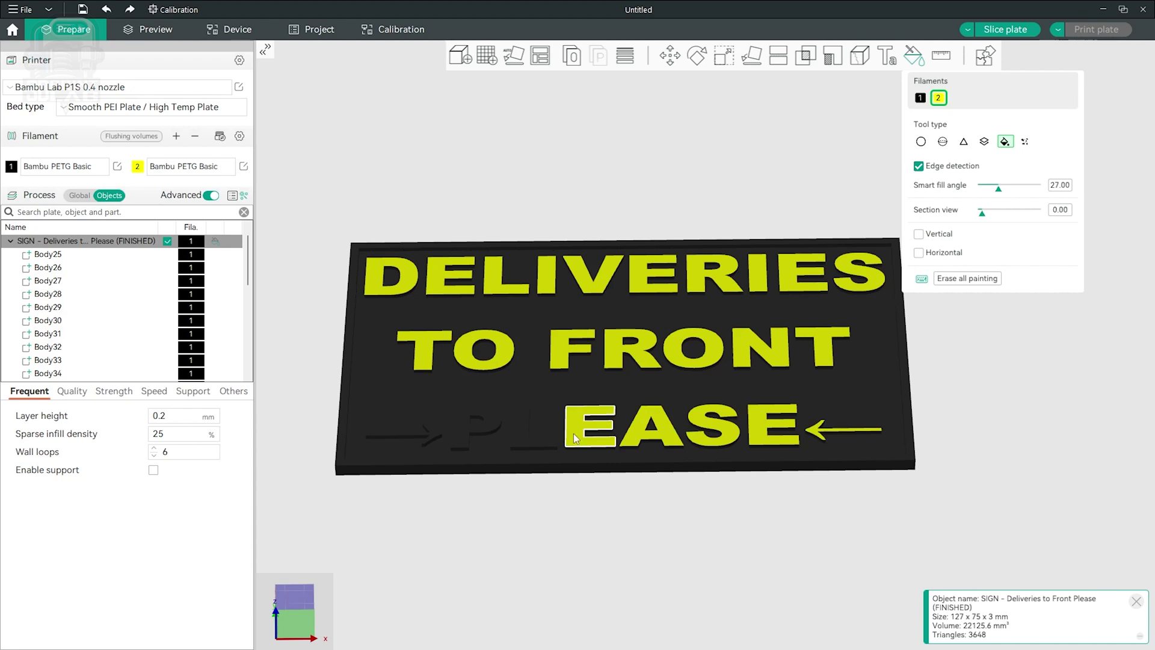
pyautogui.moveTo(491, 430); pyautogui.dragTo(432, 432)
pyautogui.click(459, 459)
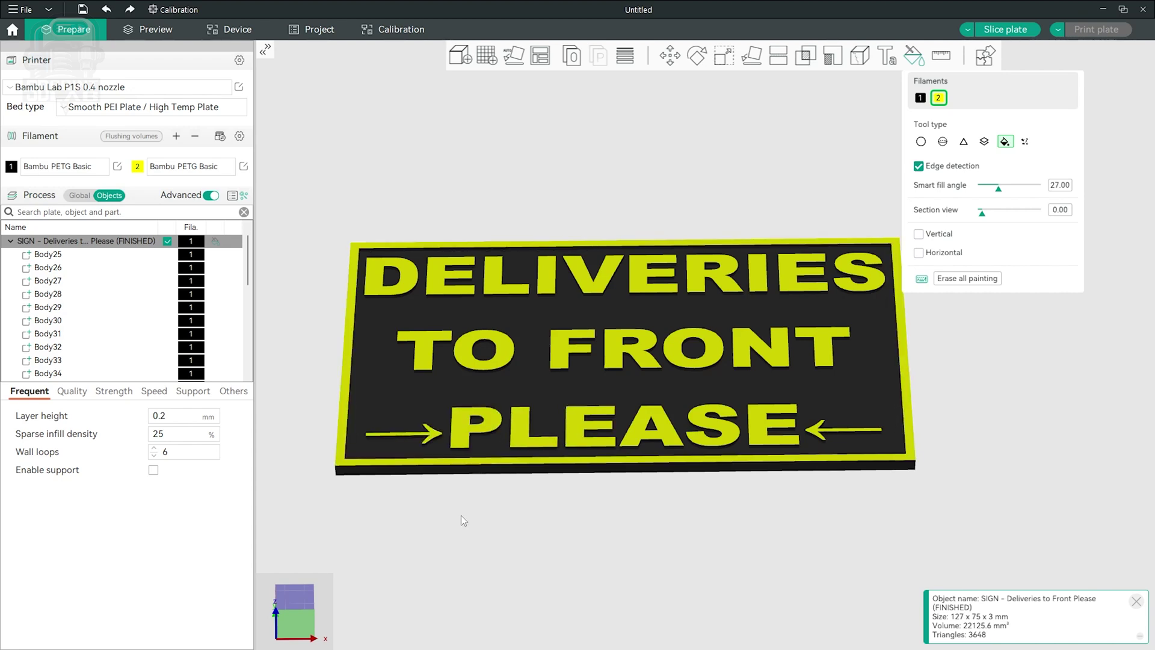
pyautogui.press('Escape')
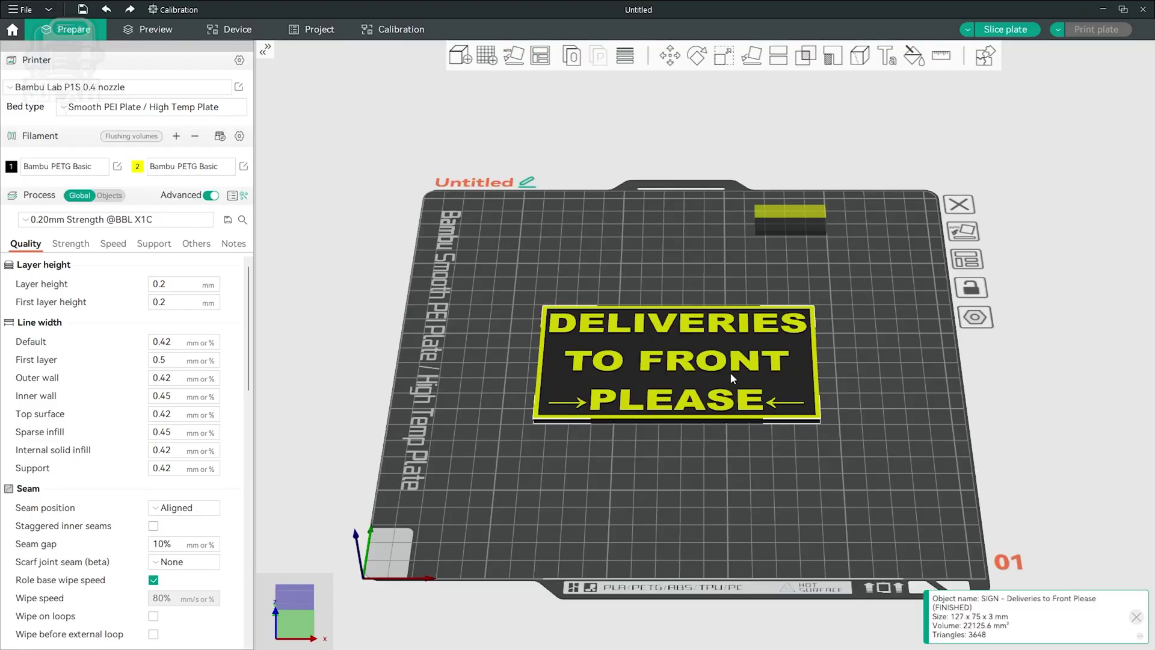
# Step: Scale the sign uniformly to about 175%
pyautogui.click(725, 55)
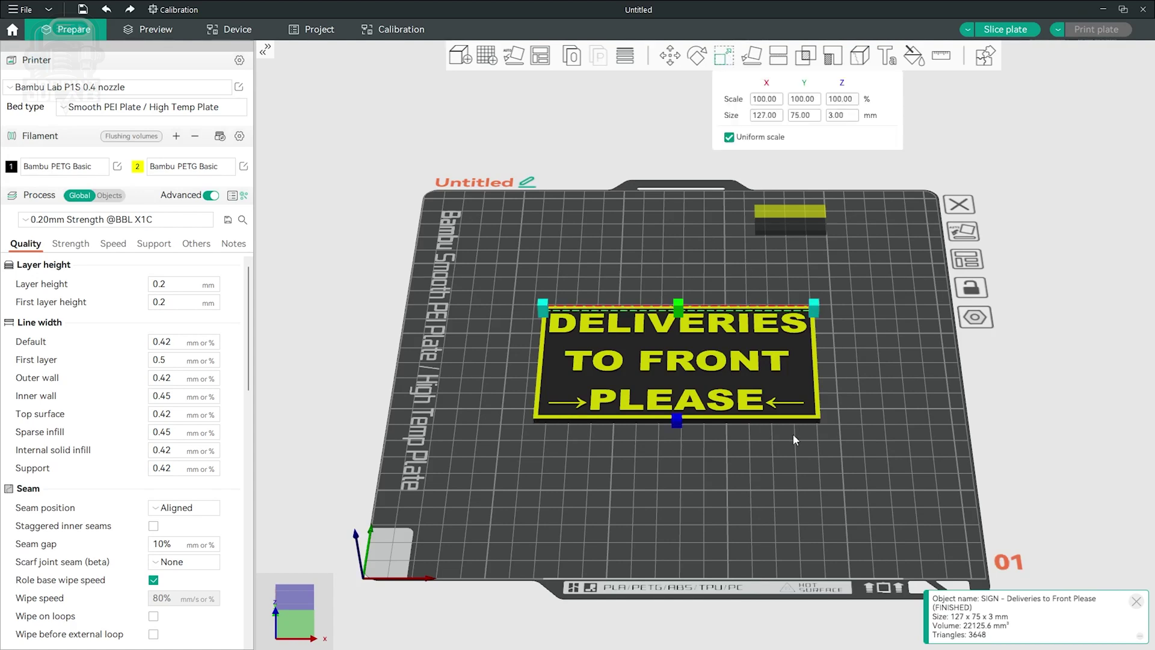
pyautogui.moveTo(800, 489); pyautogui.dragTo(803, 477)
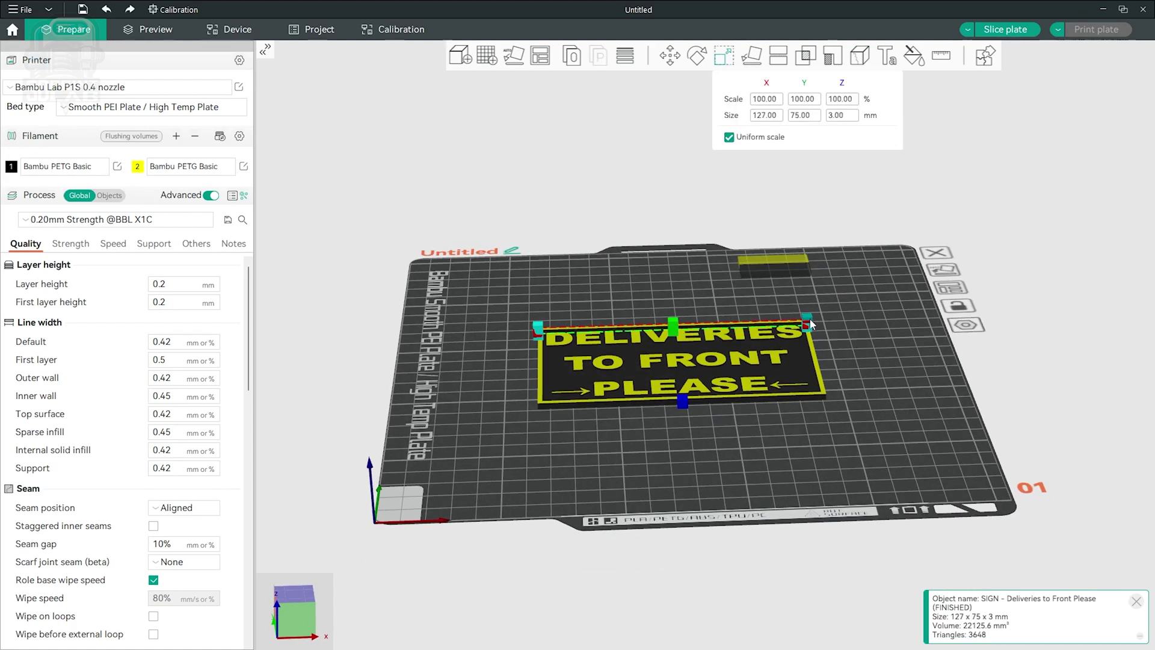
pyautogui.moveTo(810, 319); pyautogui.dragTo(908, 280)
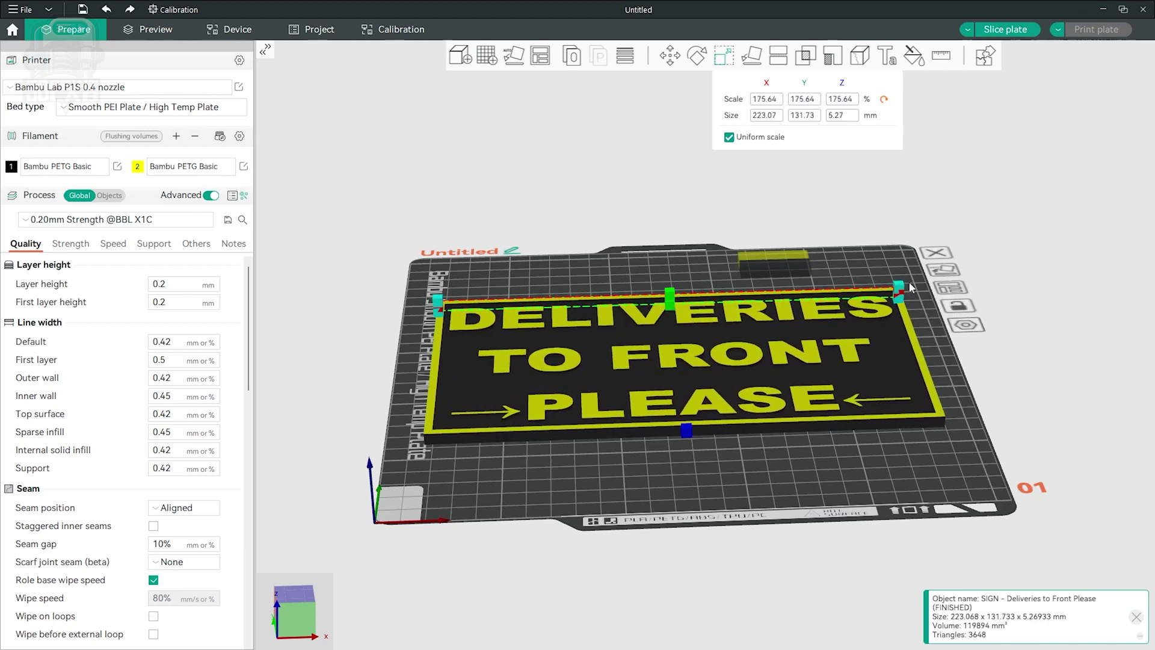
# Step: Turn off uniform scaling and set the sign's Z thickness to 3 mm
pyautogui.click(856, 118)
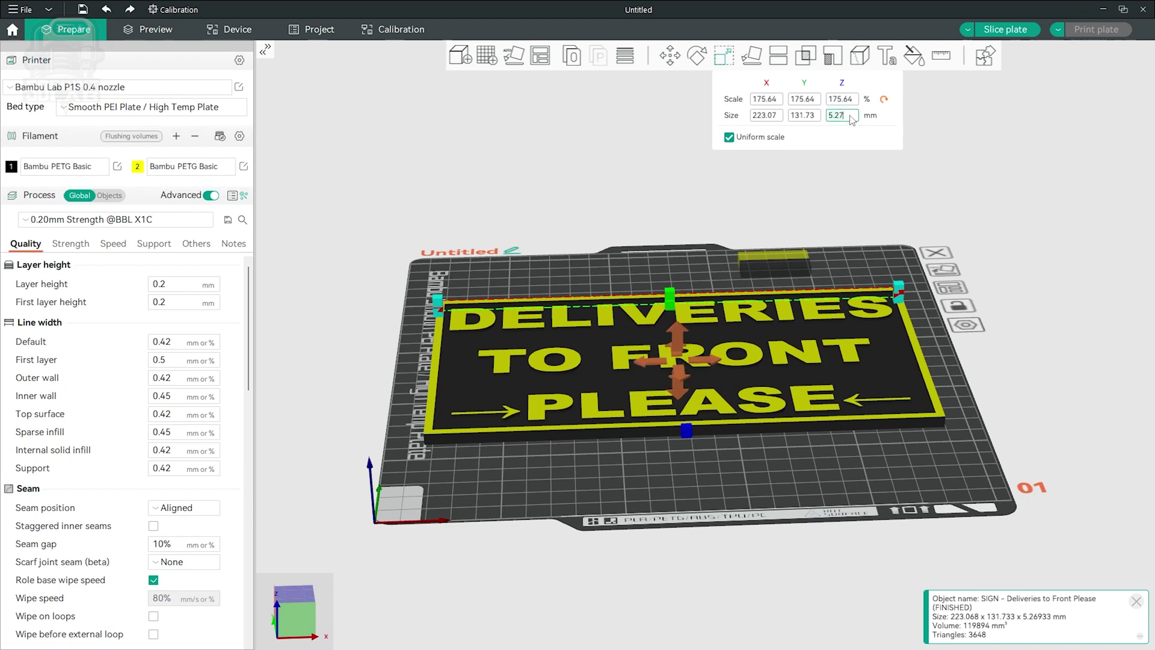
pyautogui.click(729, 137)
pyautogui.write('3')
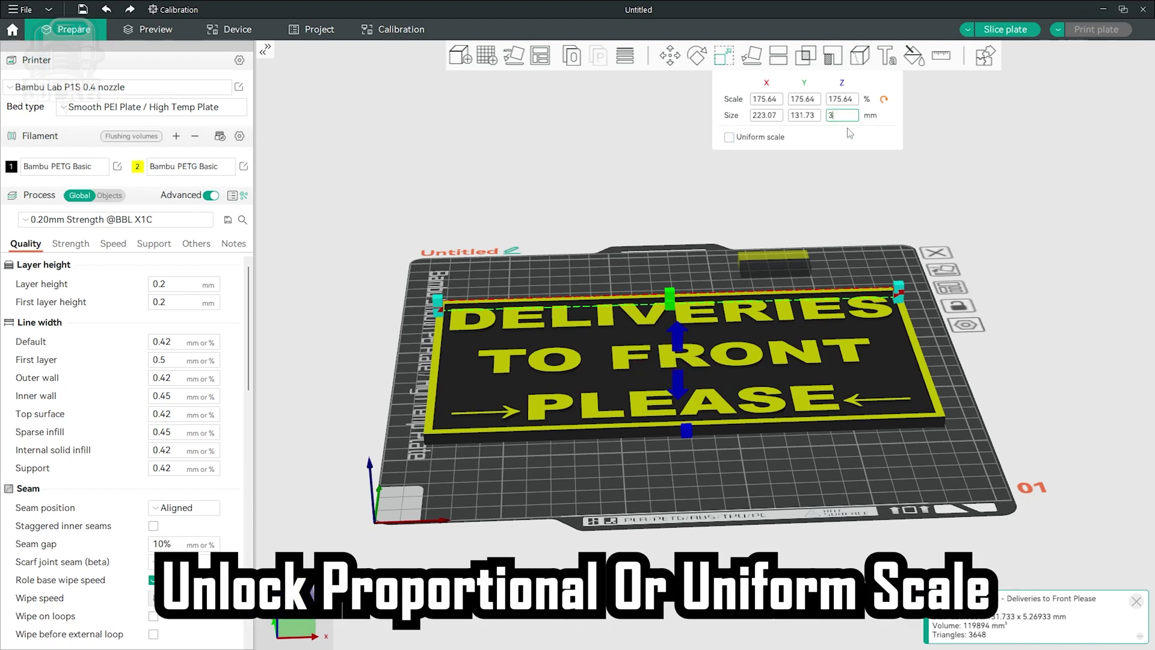
pyautogui.press('Tab')
pyautogui.click(728, 462)
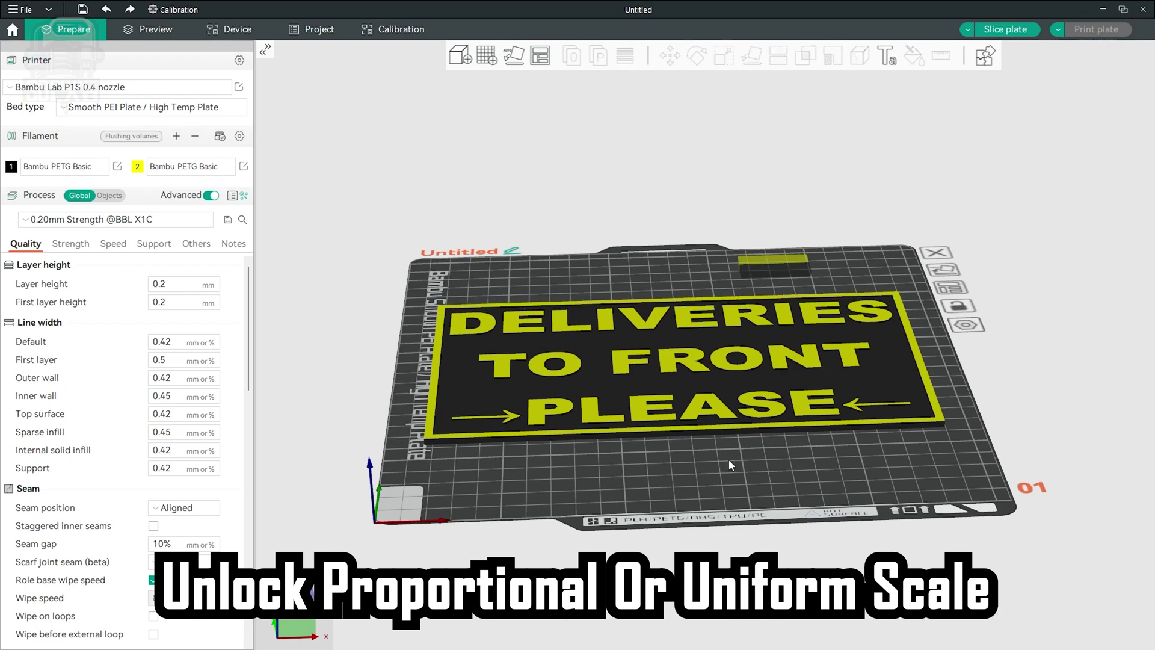
pyautogui.moveTo(728, 460); pyautogui.dragTo(729, 482)
pyautogui.scroll(3, 729, 482)
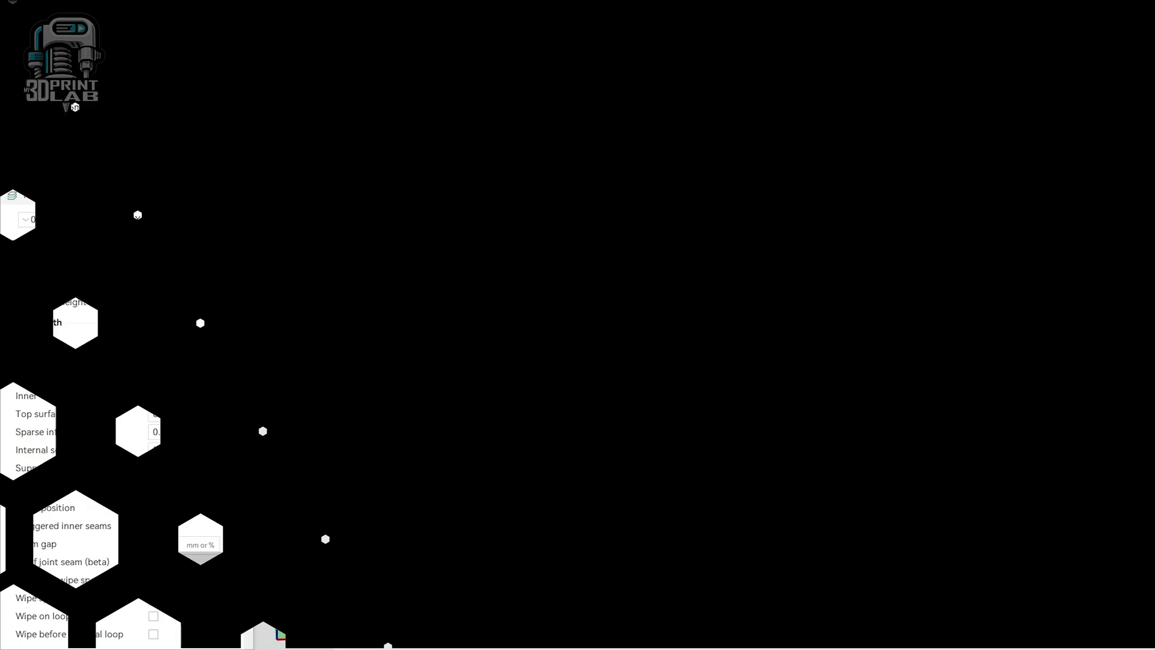